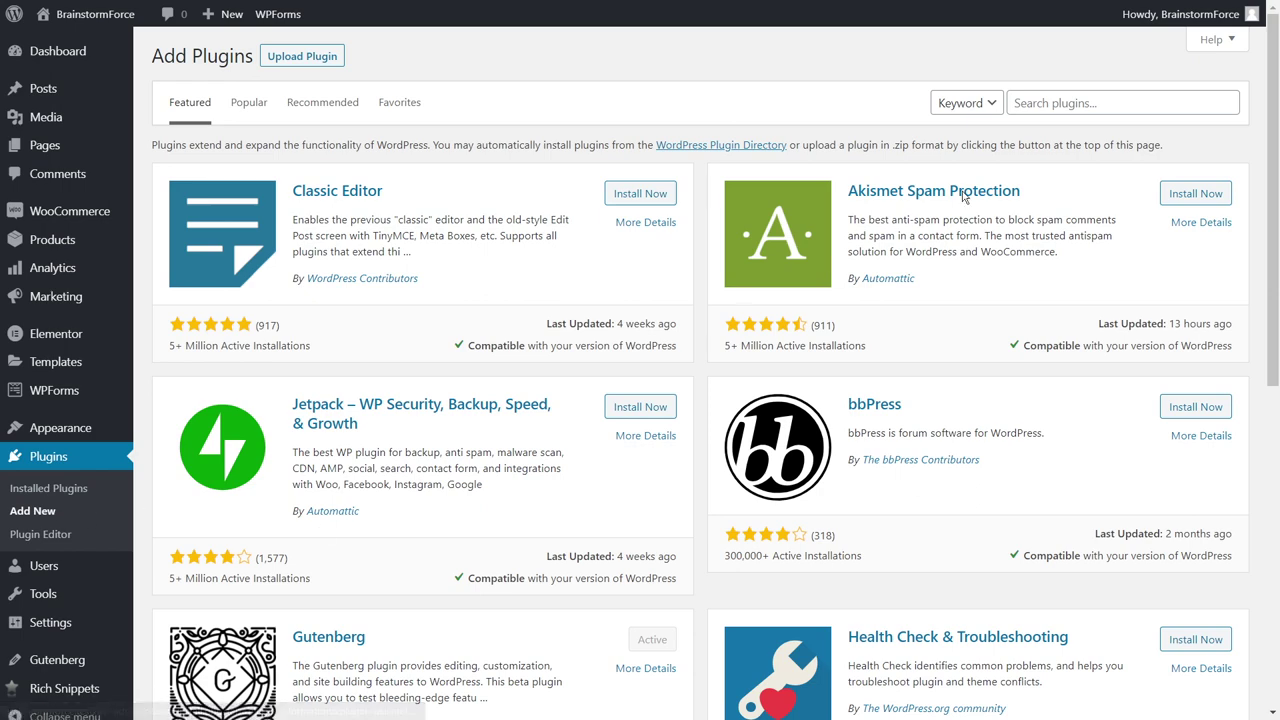
- Find the WPS Hide Login plugin in the plugin directory, install it and activate it
left_click(1067, 103)
type("WPS Hide Login")
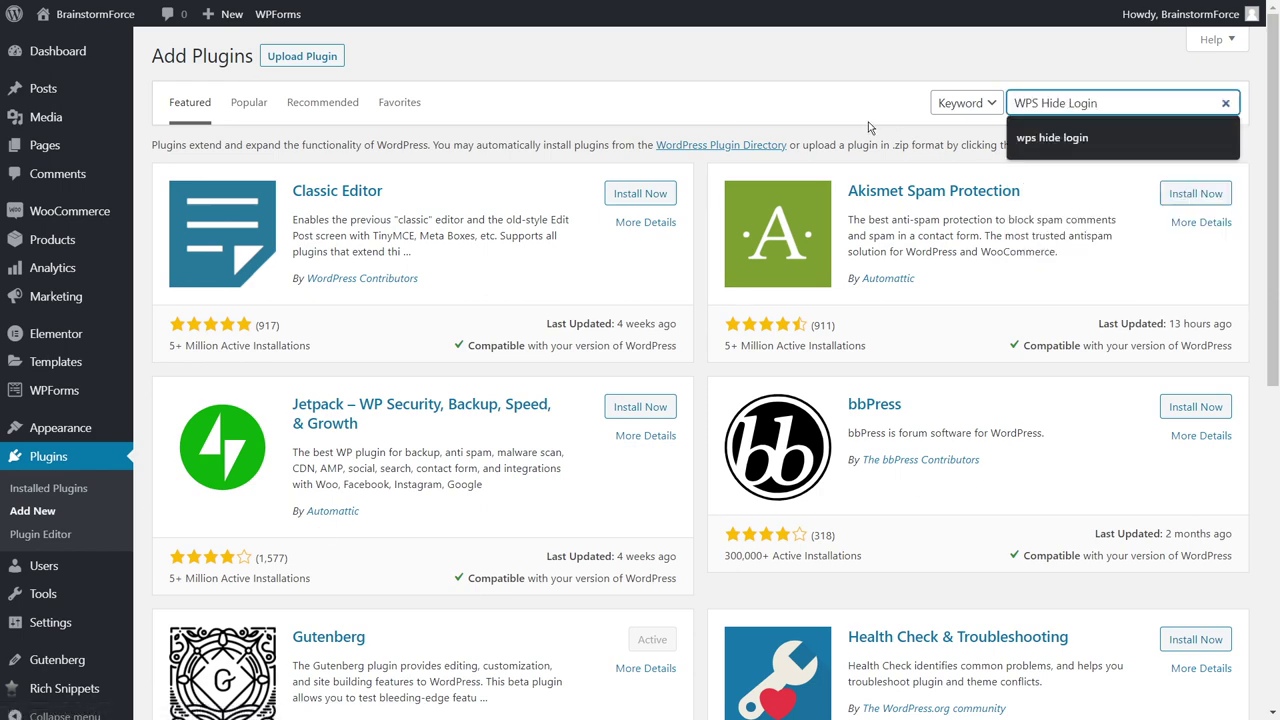
key("Return")
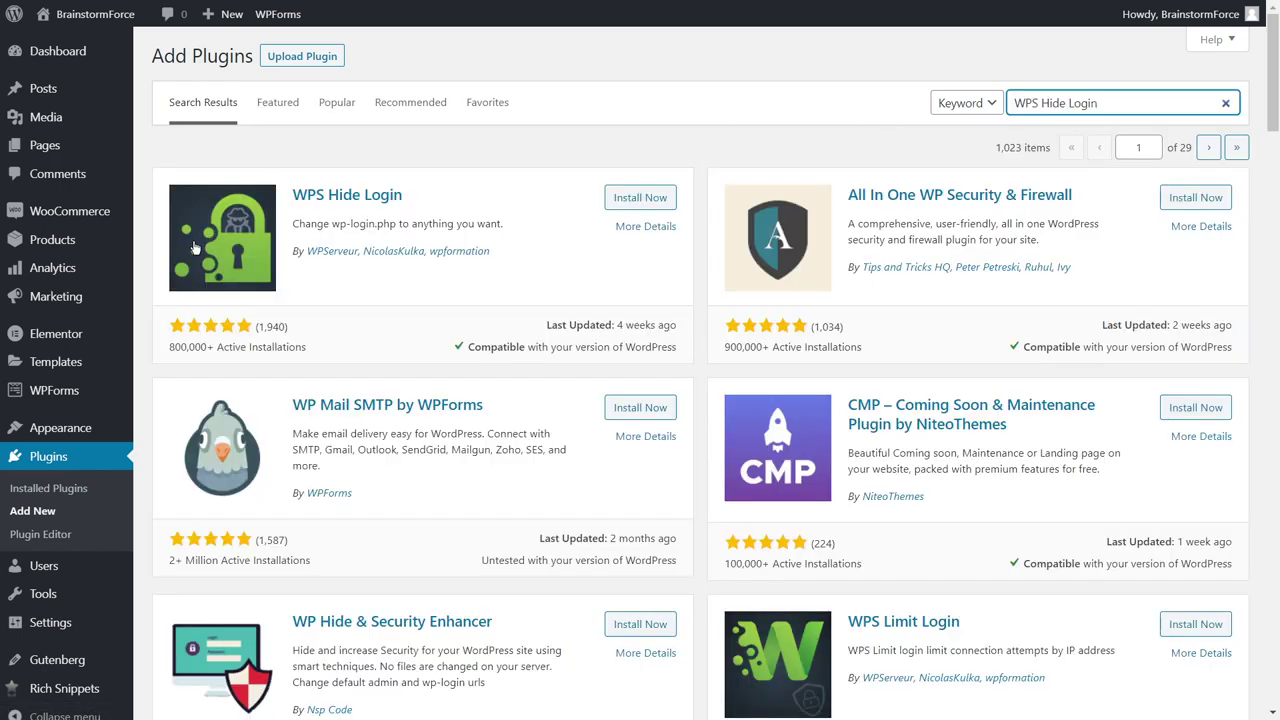
left_click(629, 200)
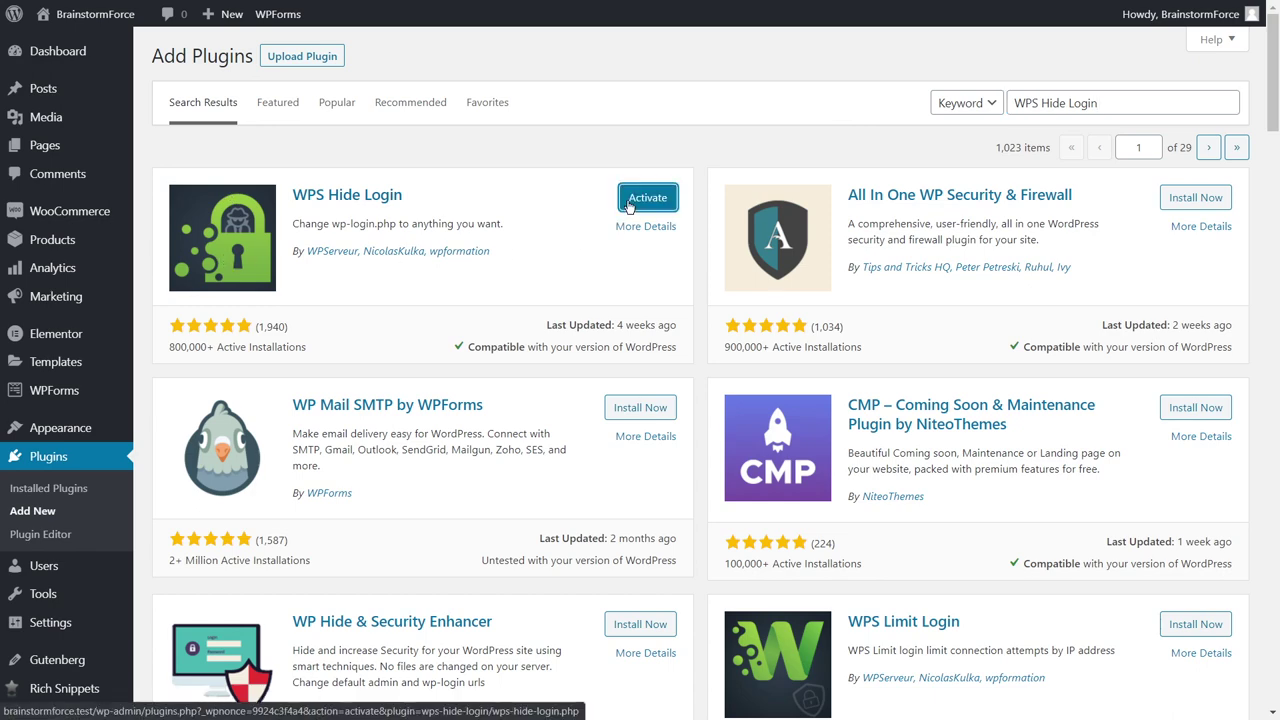
left_click(629, 200)
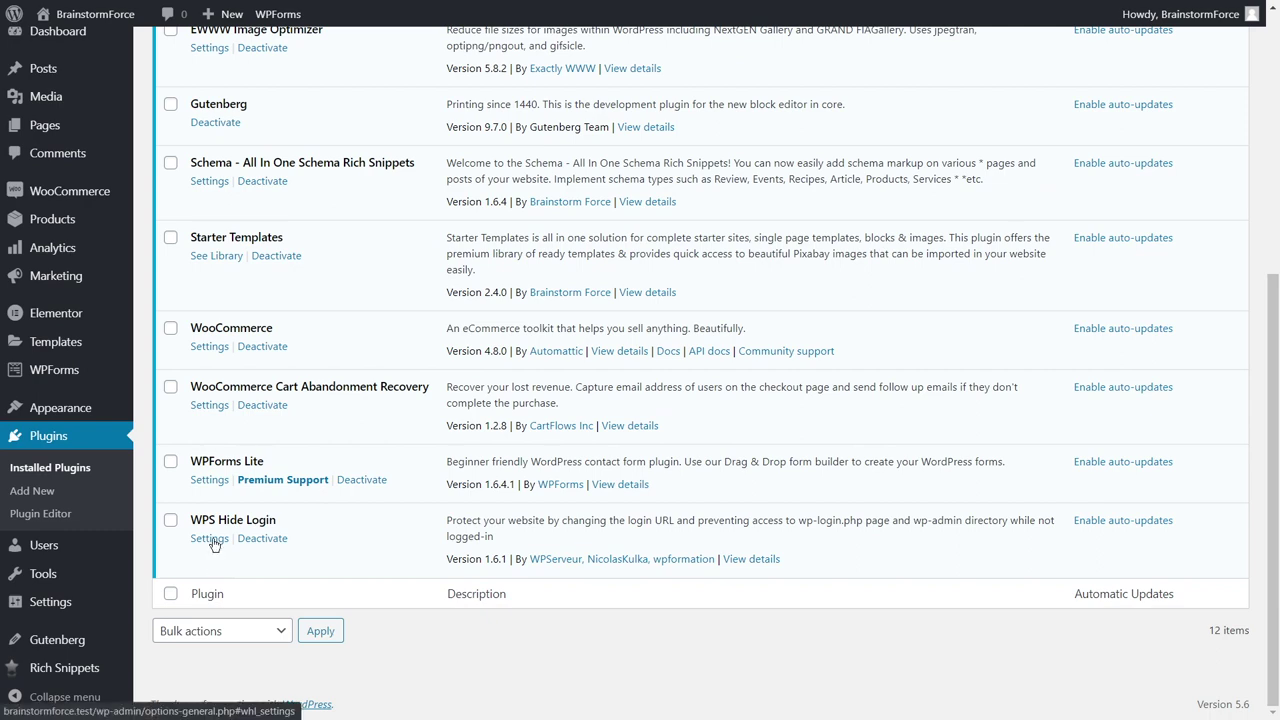
- Set the login URL in the WPS Hide Login settings to secret-area and save the changes
left_click(210, 539)
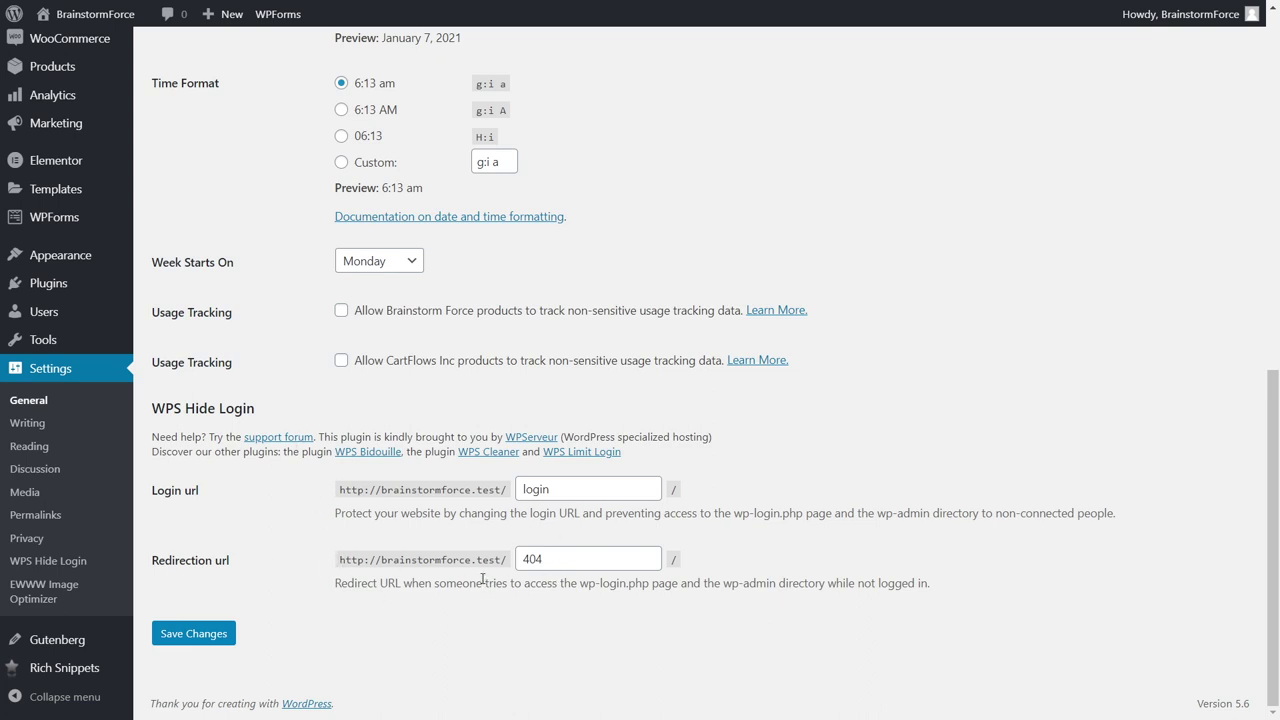
double_click(569, 489)
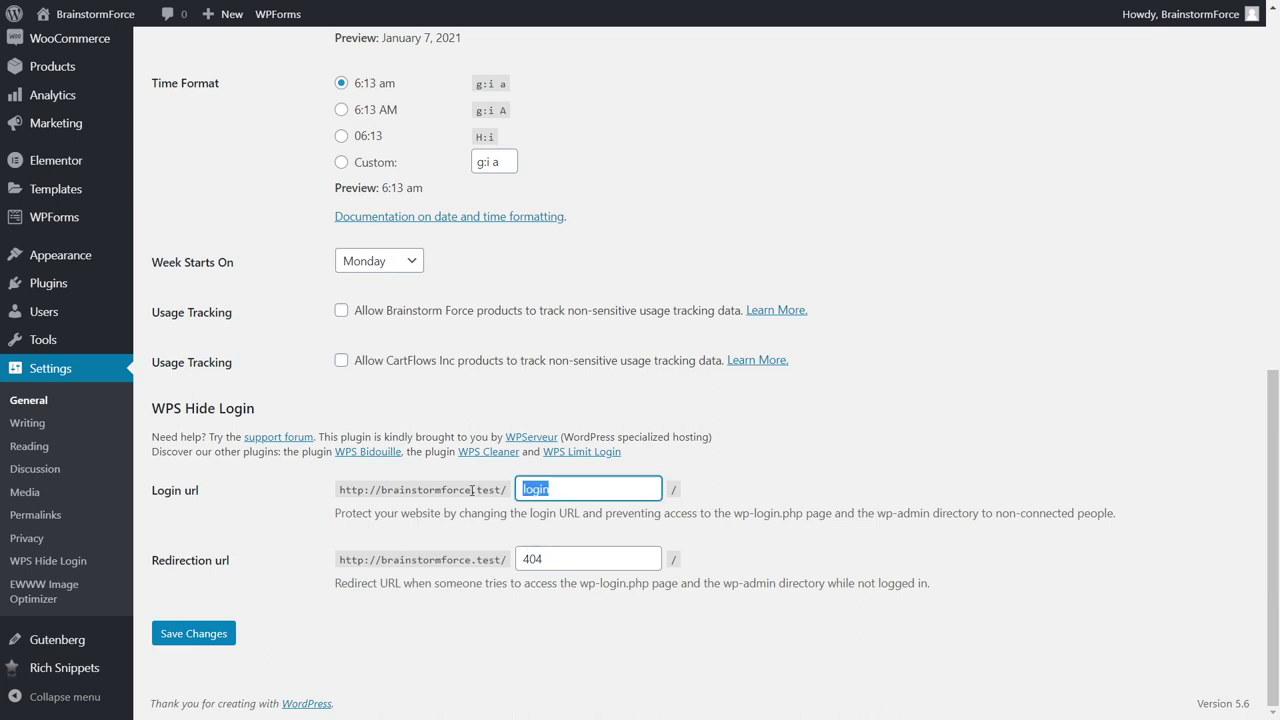
type("secret-area")
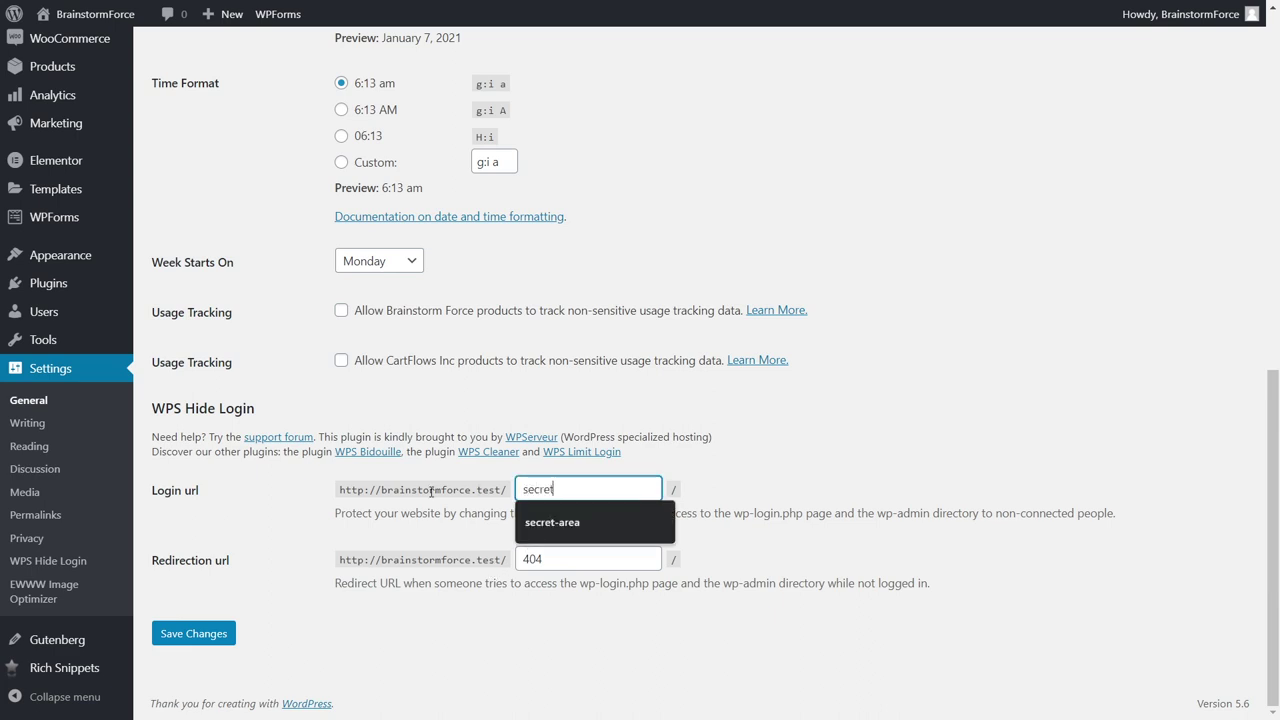
left_click(591, 522)
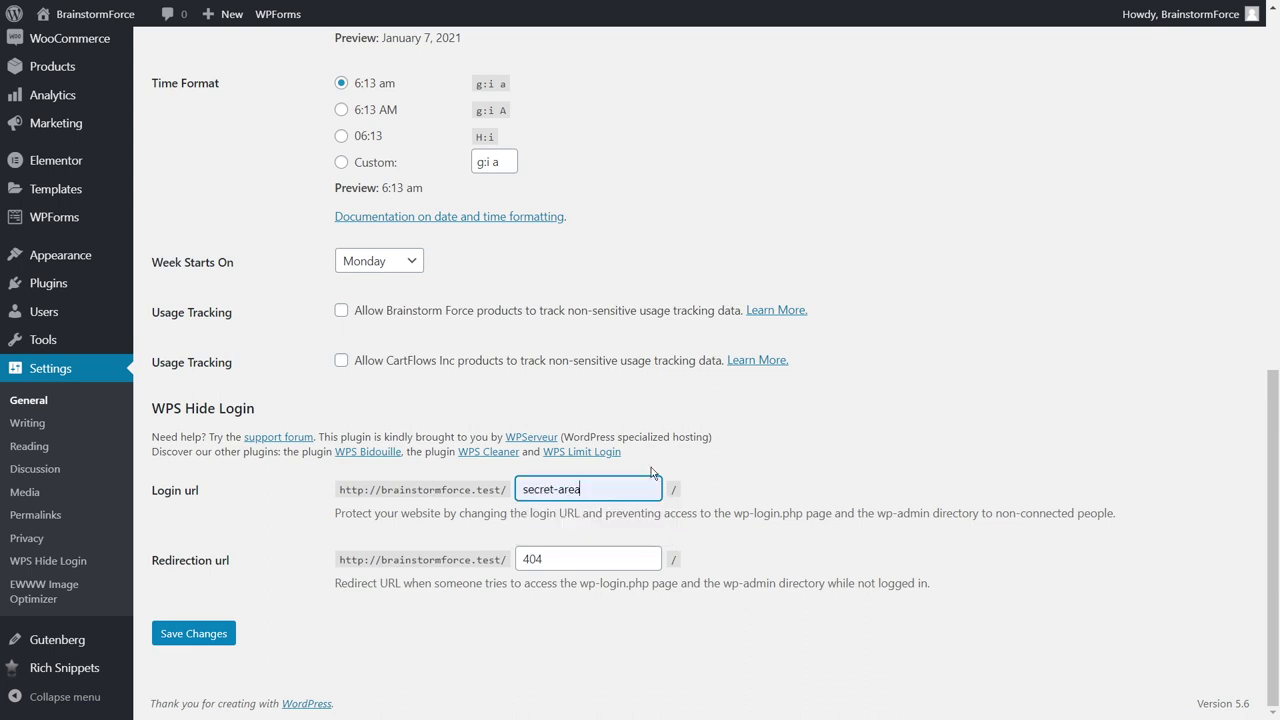
left_click(195, 633)
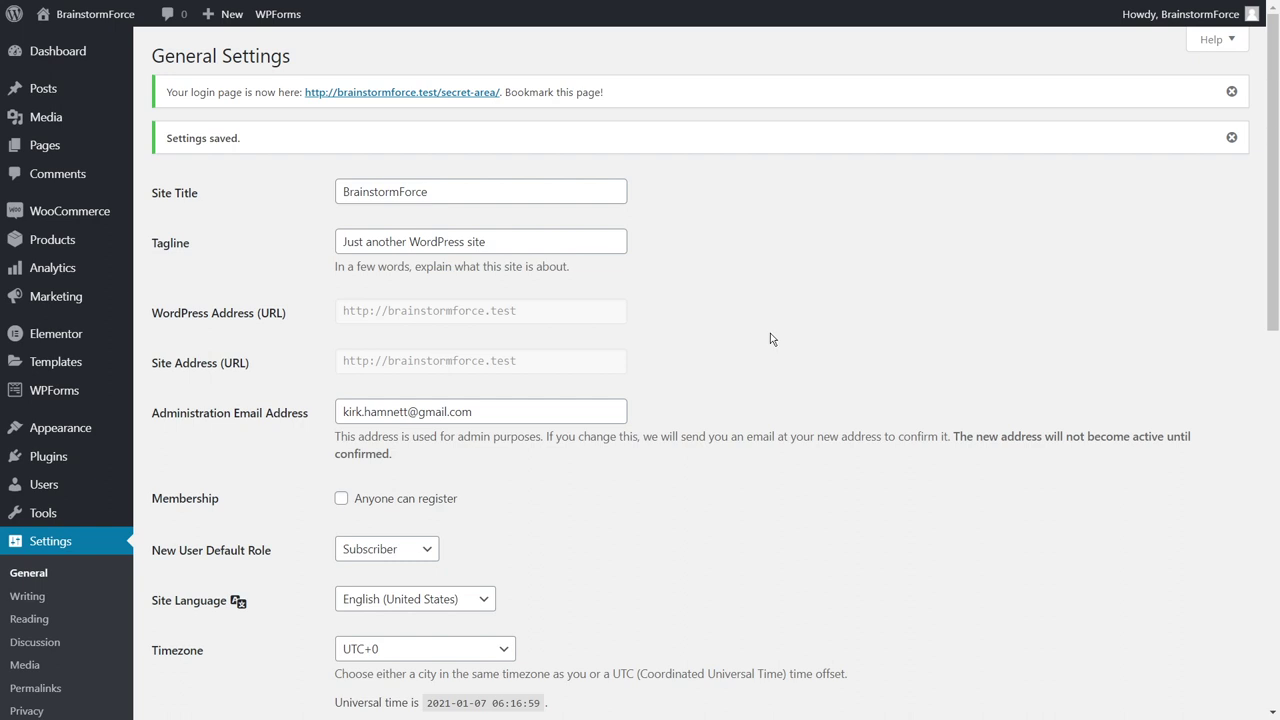
- Log out of the WordPress site and leave full screen to reveal the login page's address
mouse_move(1215, 14)
left_click(1146, 98)
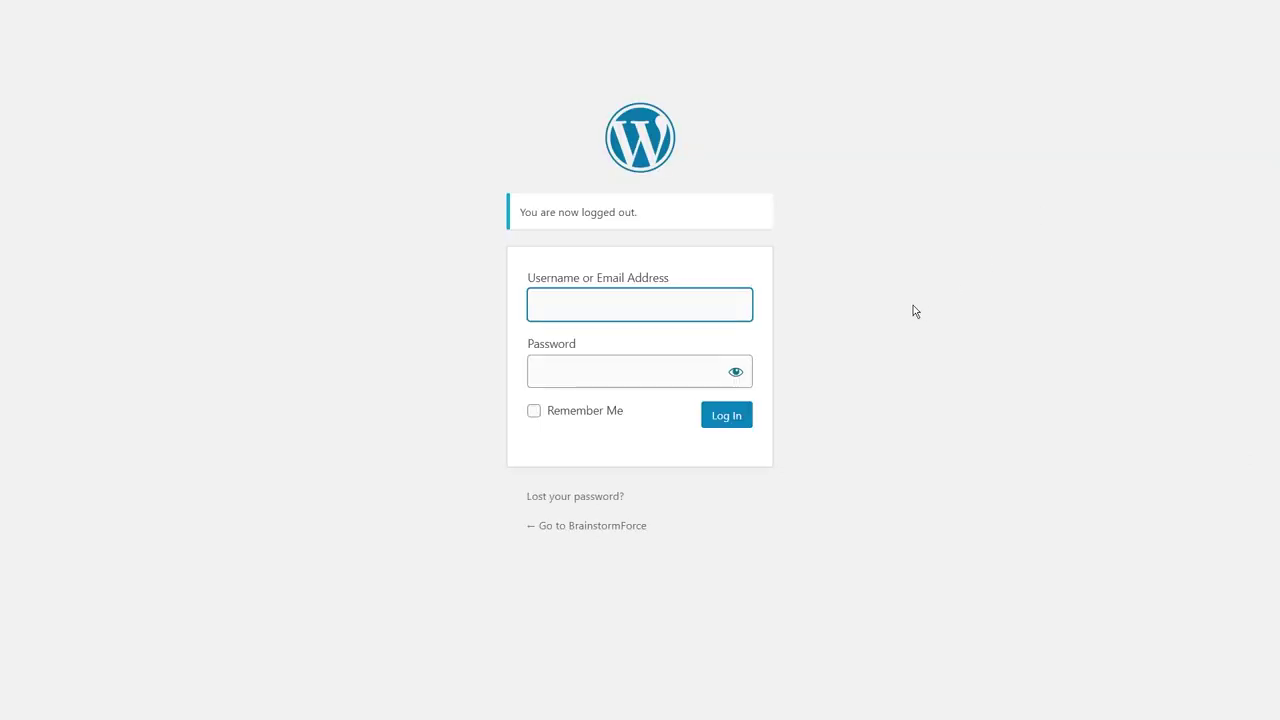
key("F11")
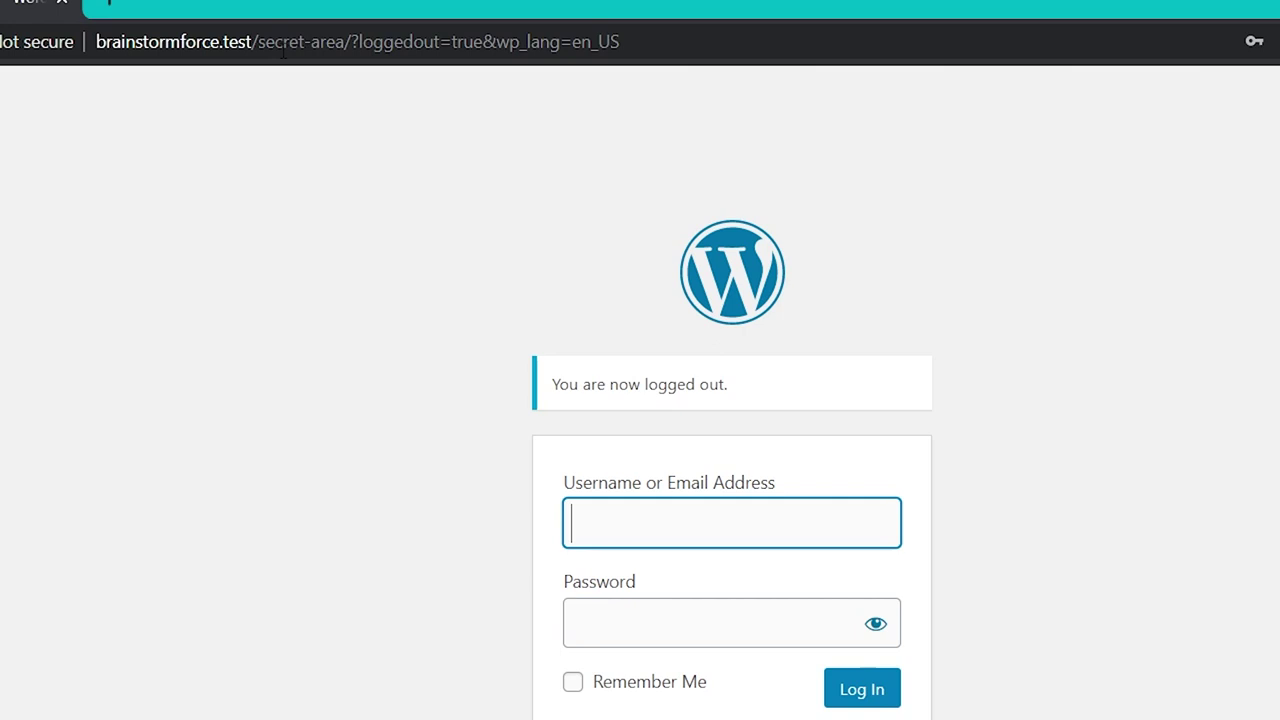
- Try to reach the old login page at brainstormforce.test/wp-admin while logged out
left_click_drag(257, 42, 667, 42)
type("wp-admi")
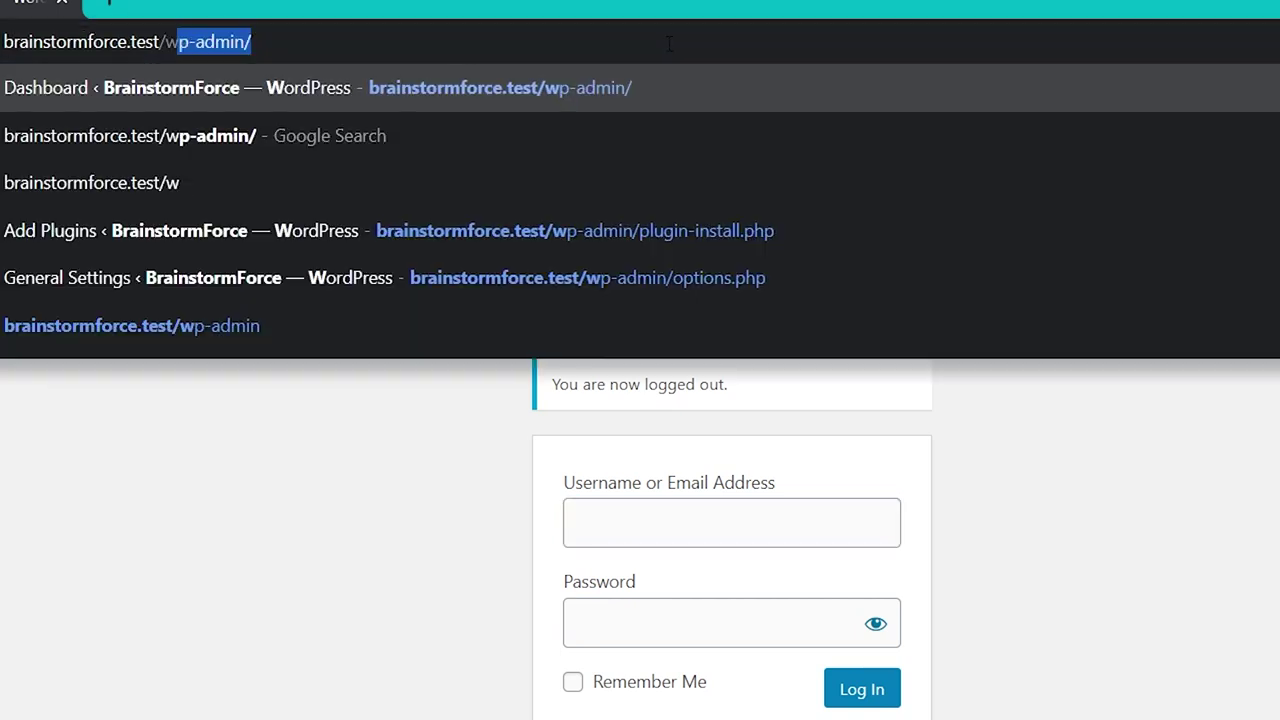
type("n")
key("Return")
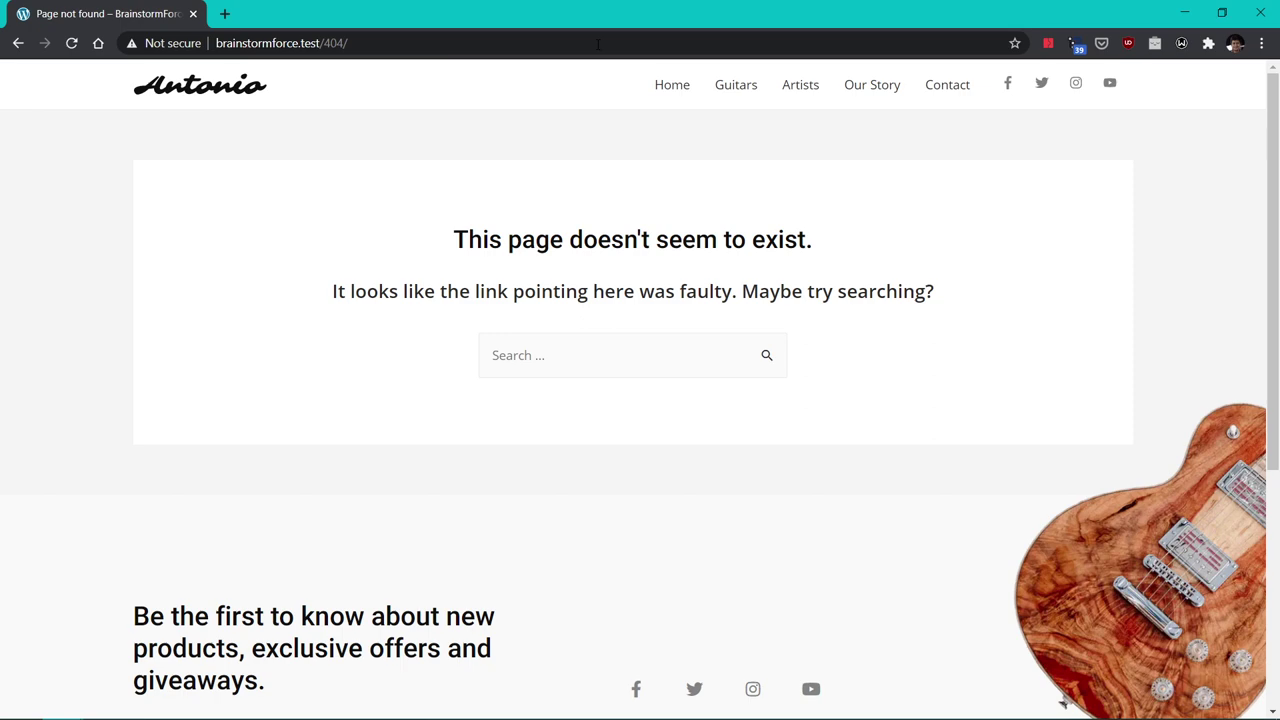
- Load the custom login page at brainstormforce.test/secret-area
left_click(598, 43)
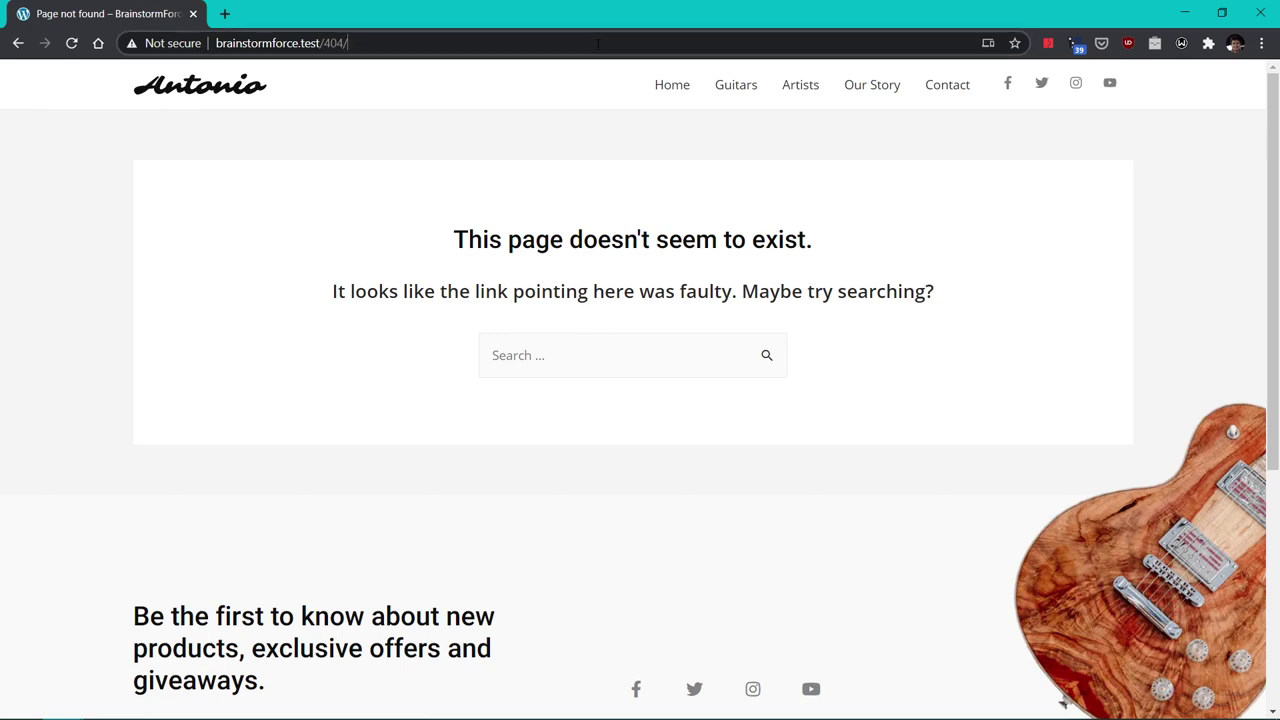
left_click(598, 43)
key("BackSpace")
key("BackSpace")
key("BackSpace")
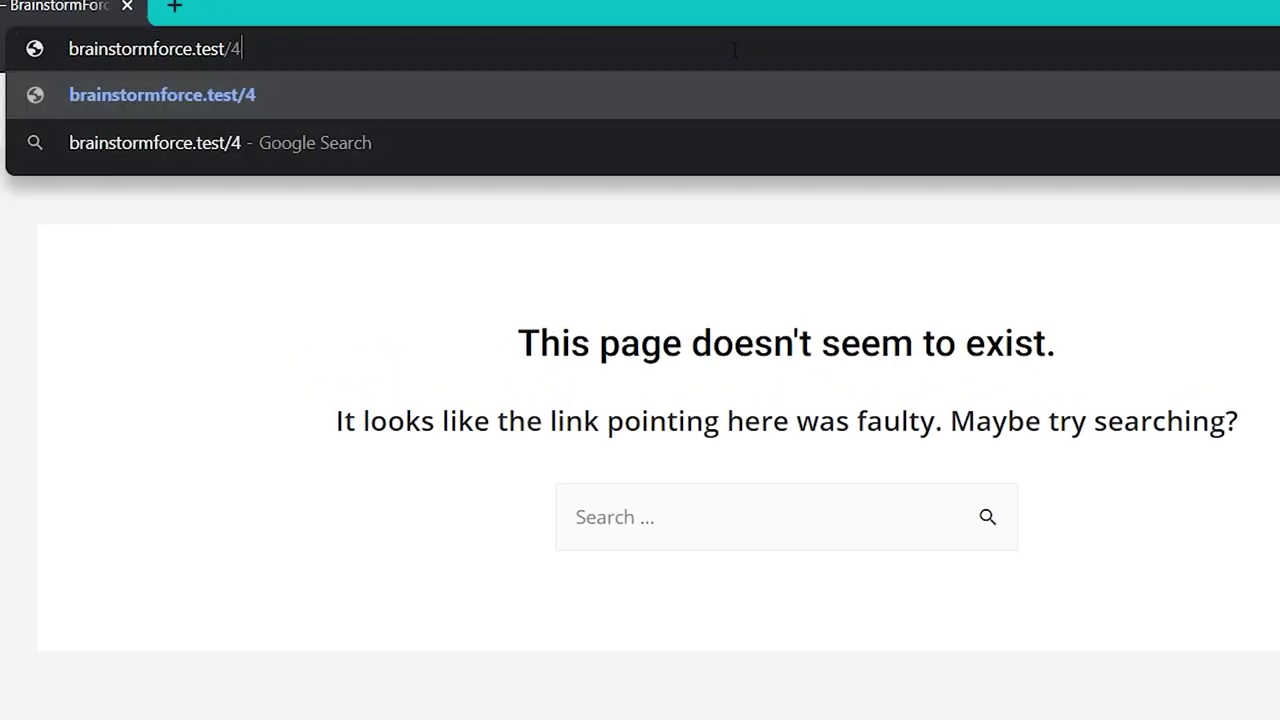
key("BackSpace")
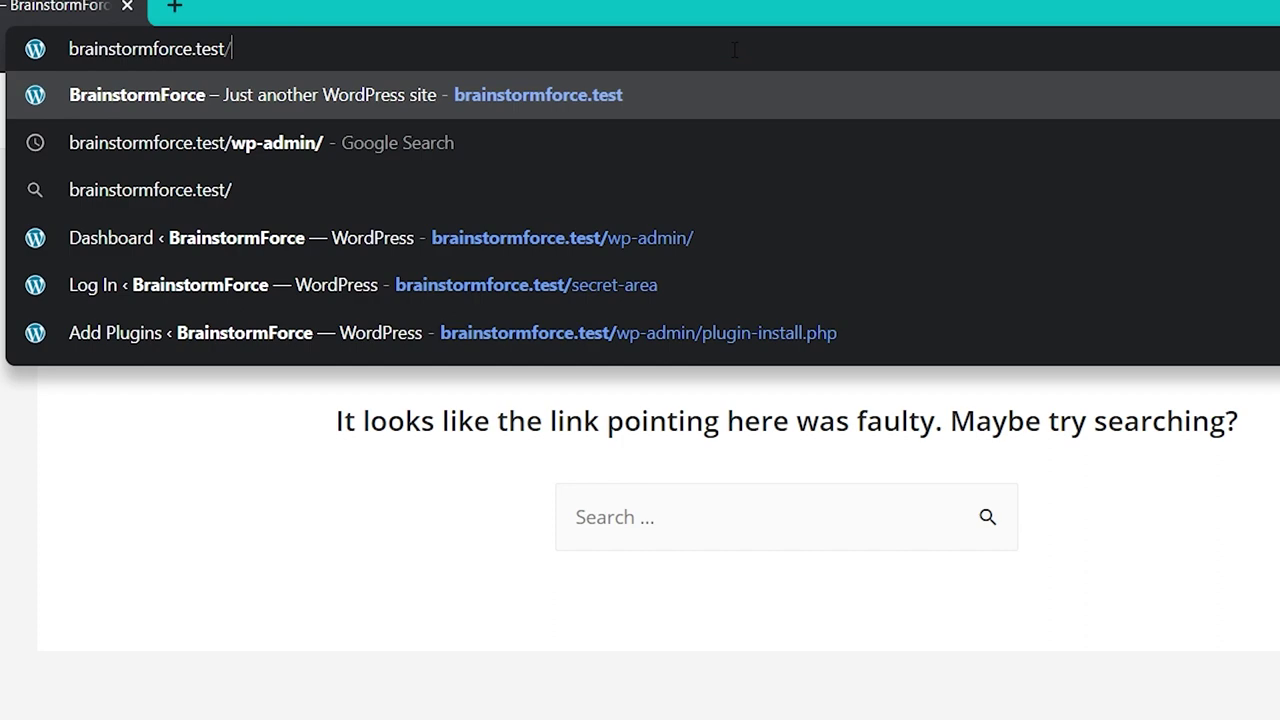
type("secret-area")
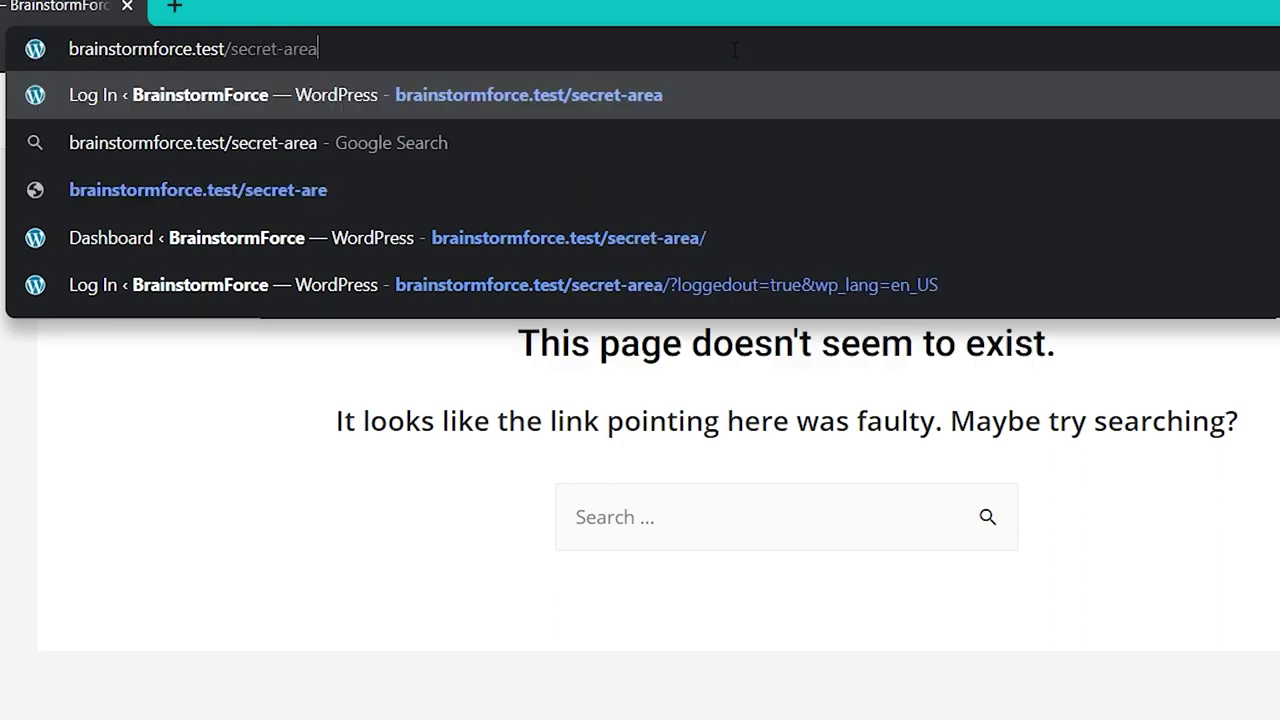
key("Return")
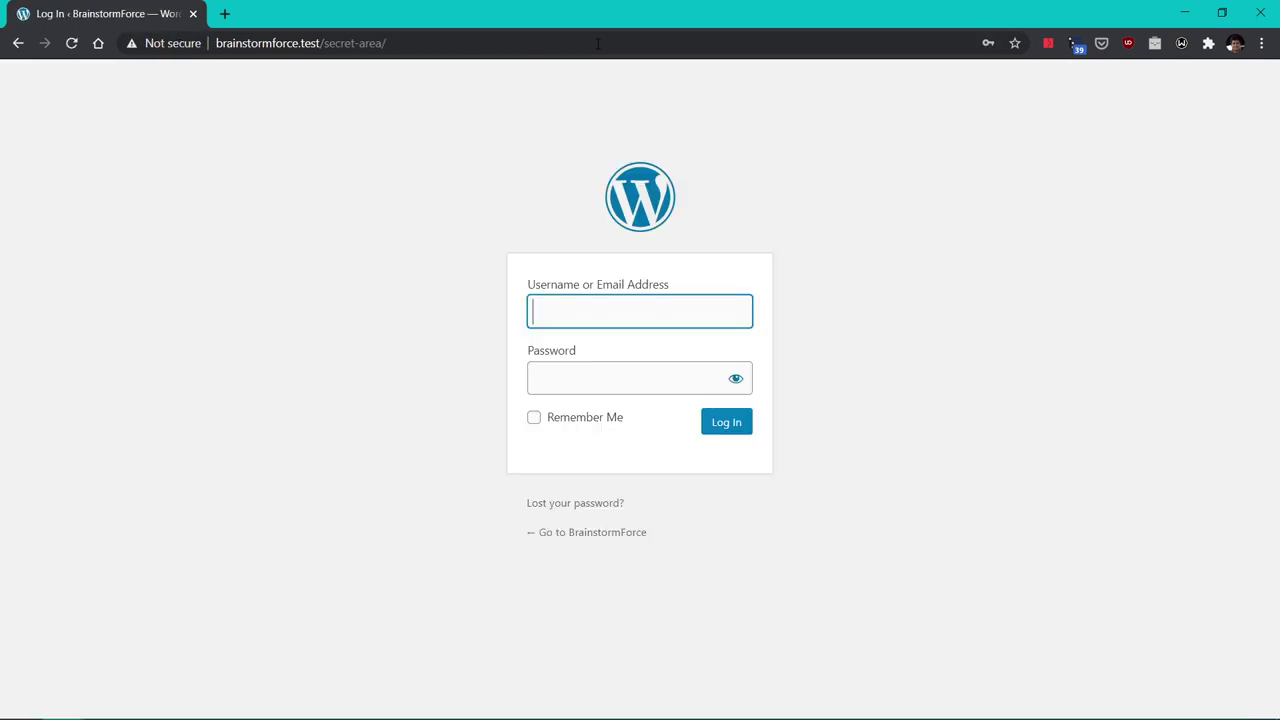
- Fill in the saved username and account password and log in to the site
left_click(625, 306)
left_click(600, 354)
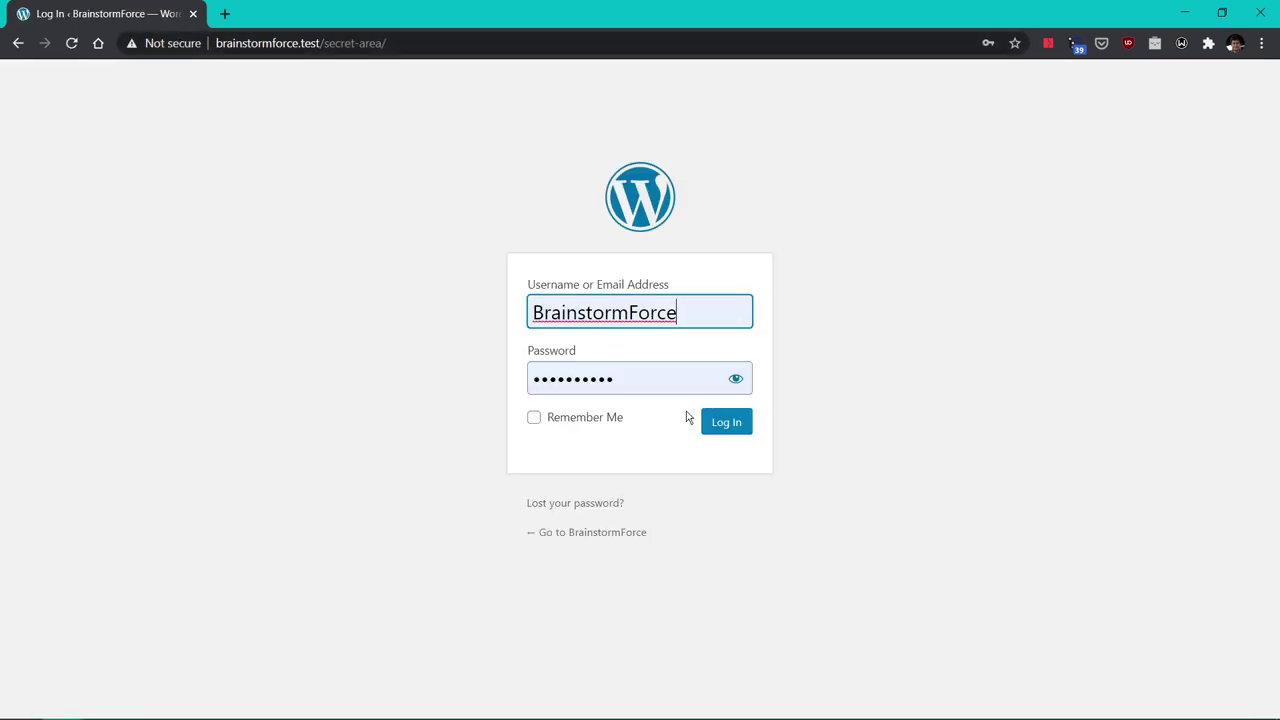
left_click(726, 422)
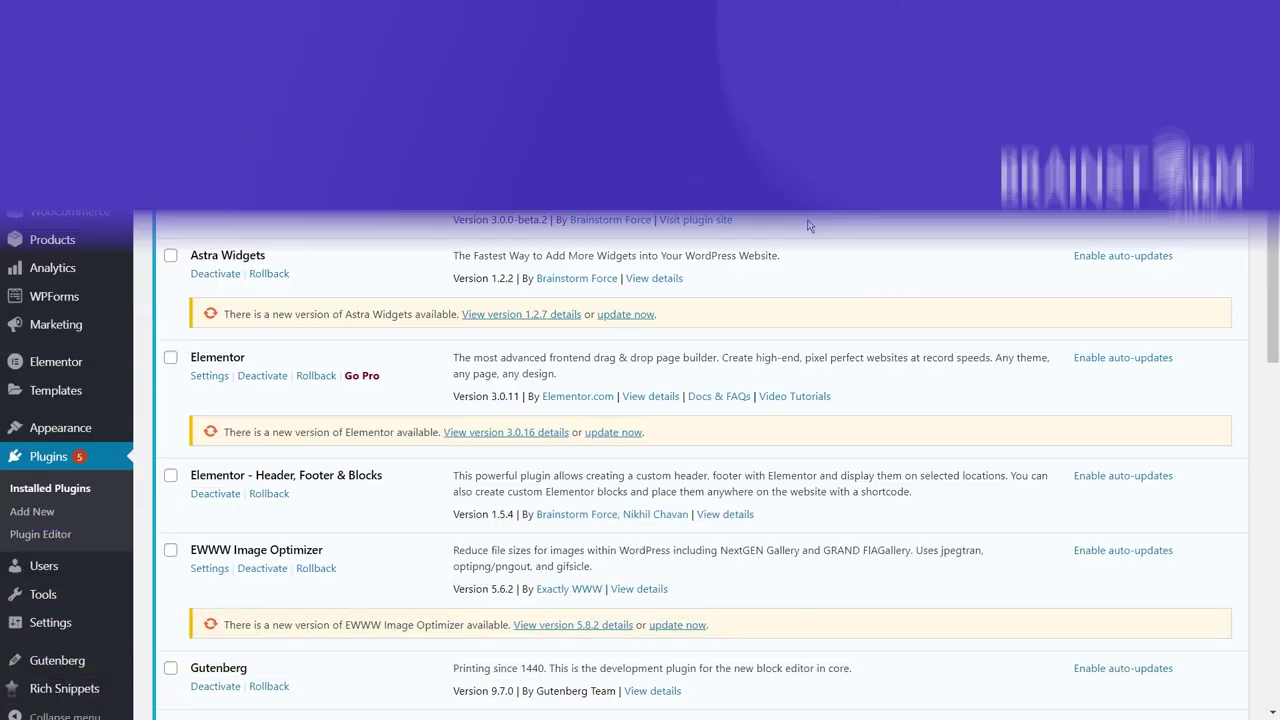
- Look through the installed plugins list for plugin versions and available updates
scroll(440, 205, "down", 1)
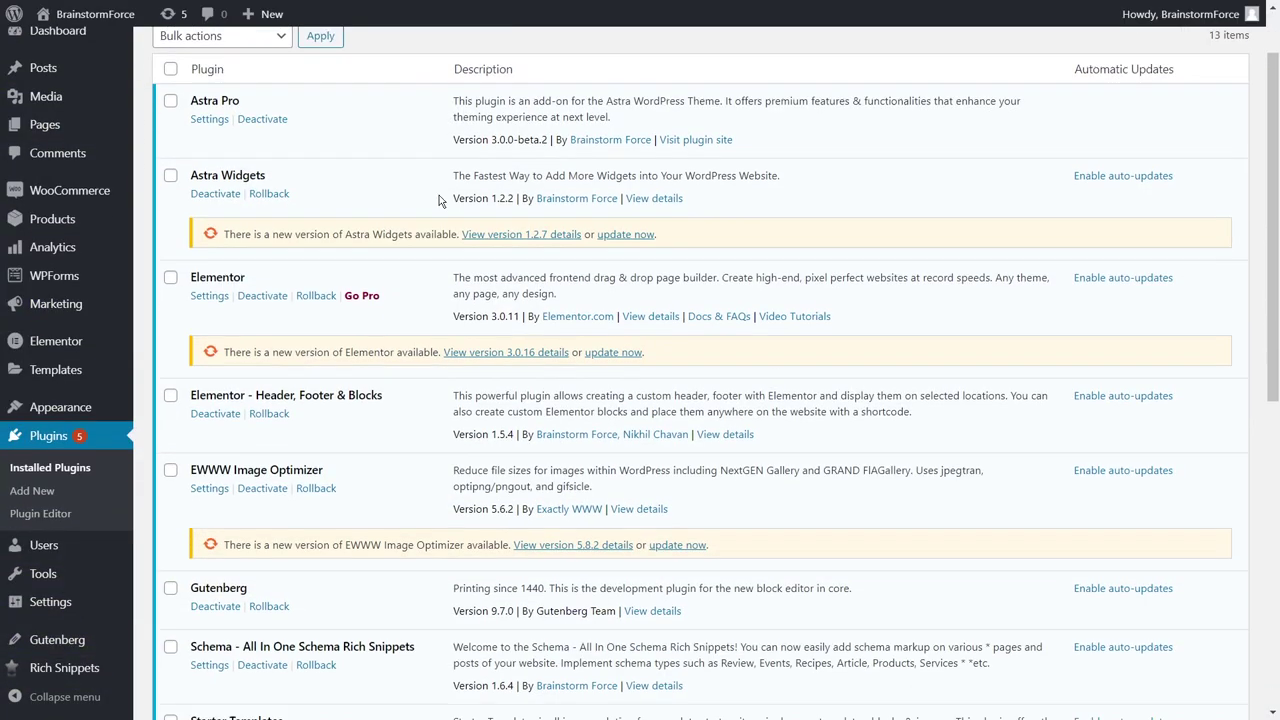
scroll(440, 200, "down", 2)
scroll(751, 346, "up", 3)
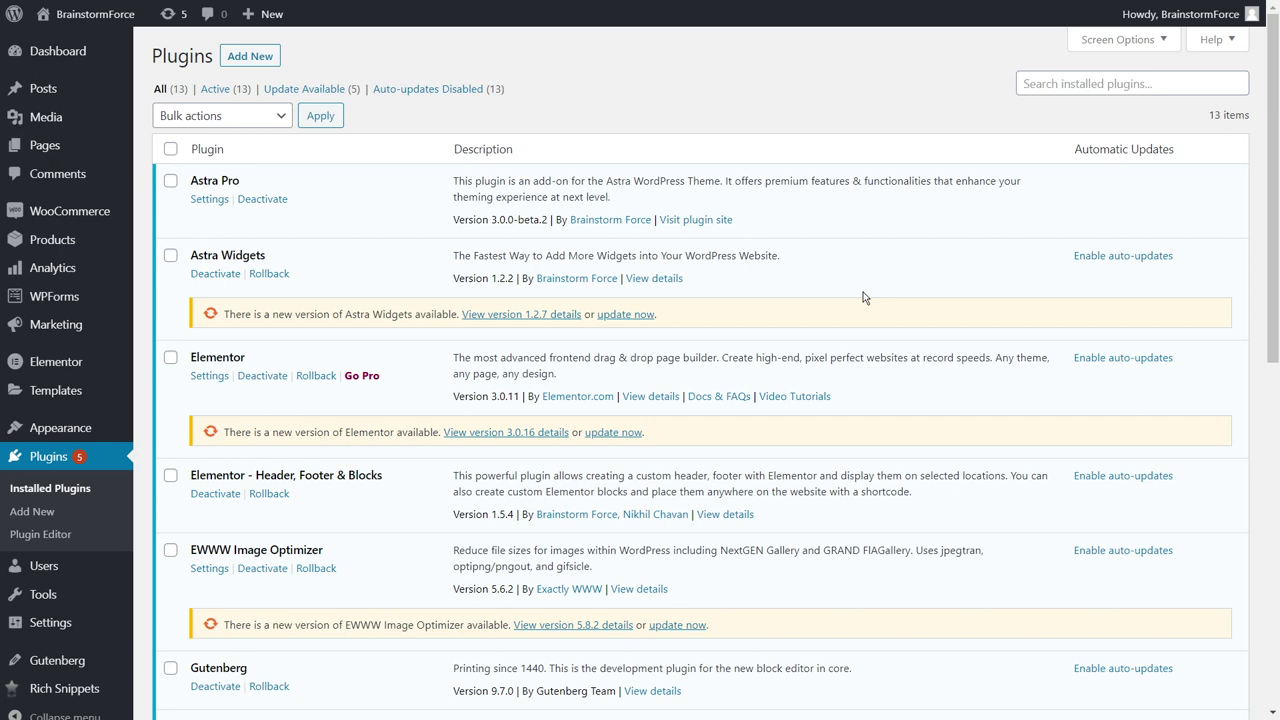
scroll(830, 295, "down", 2)
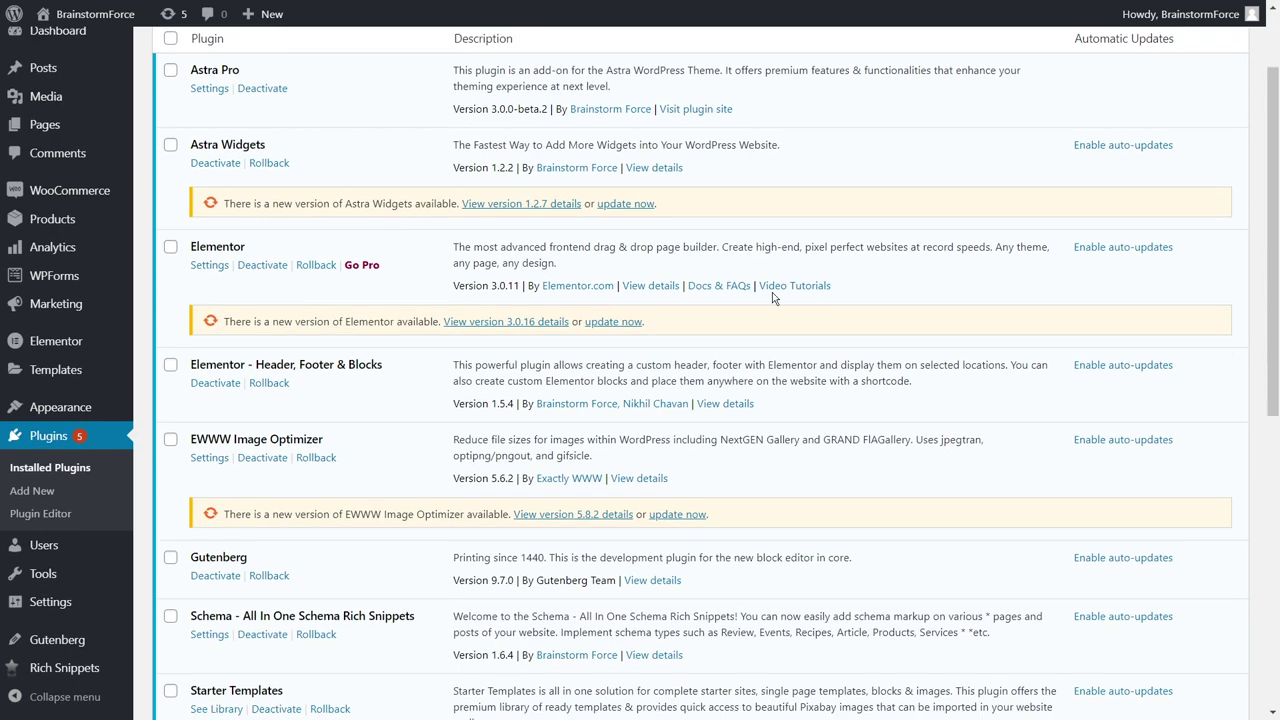
scroll(801, 328, "up", 2)
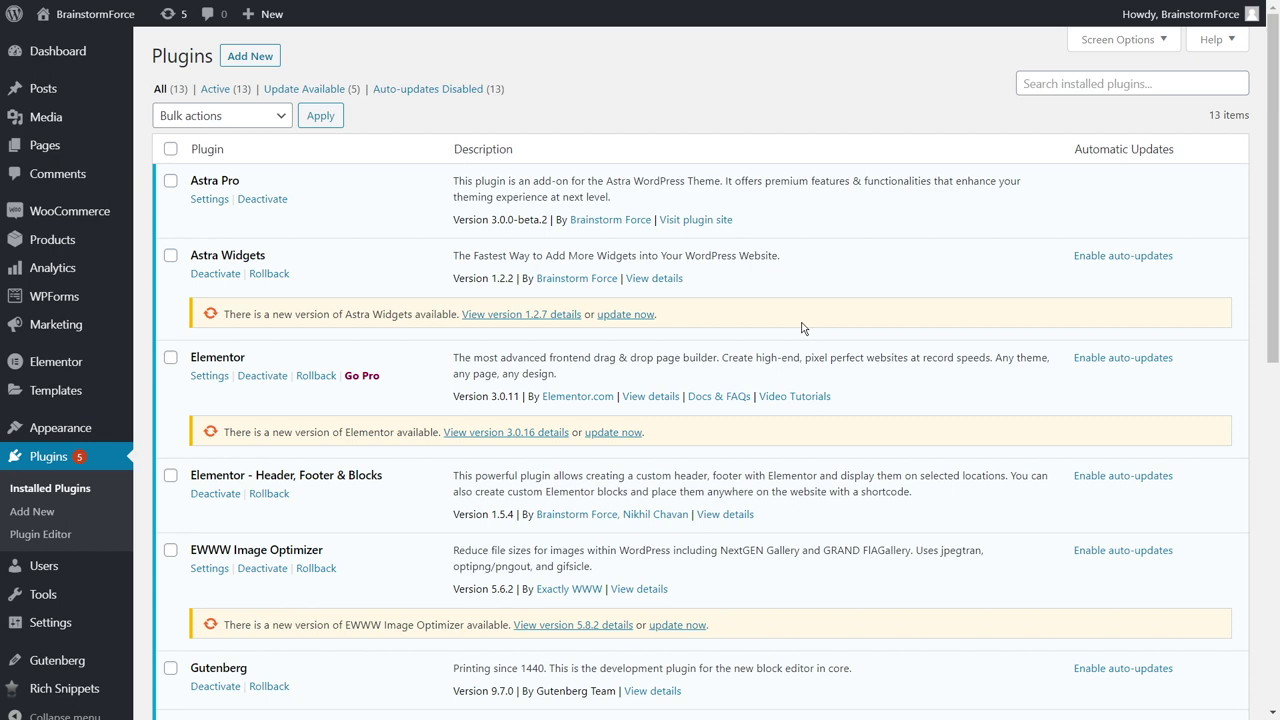
scroll(802, 328, "down", 3)
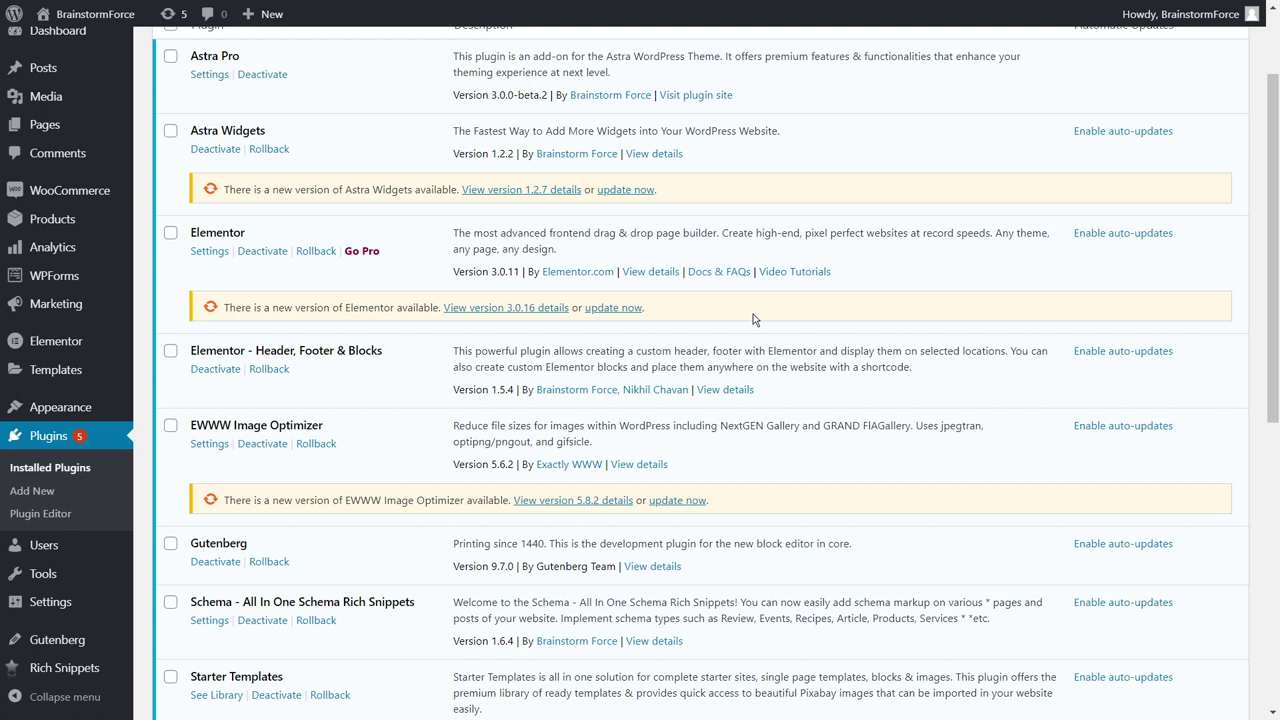
scroll(754, 319, "down", 4)
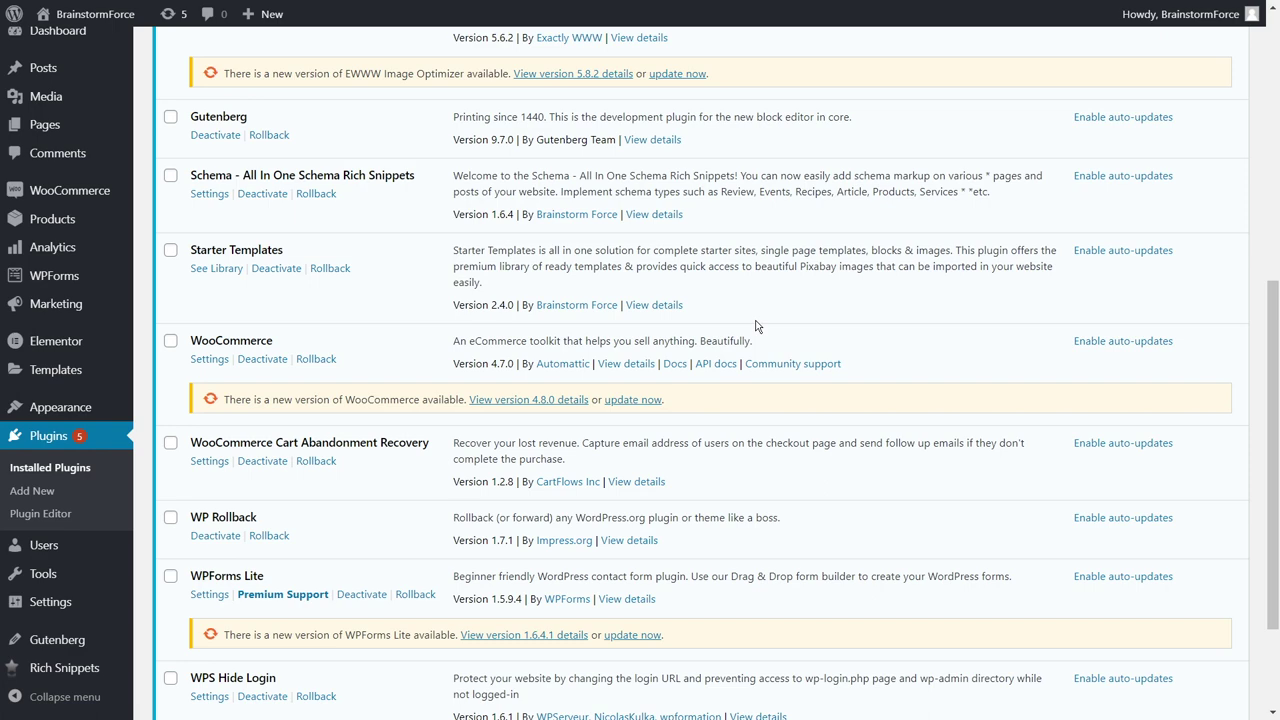
scroll(800, 372, "up", 5)
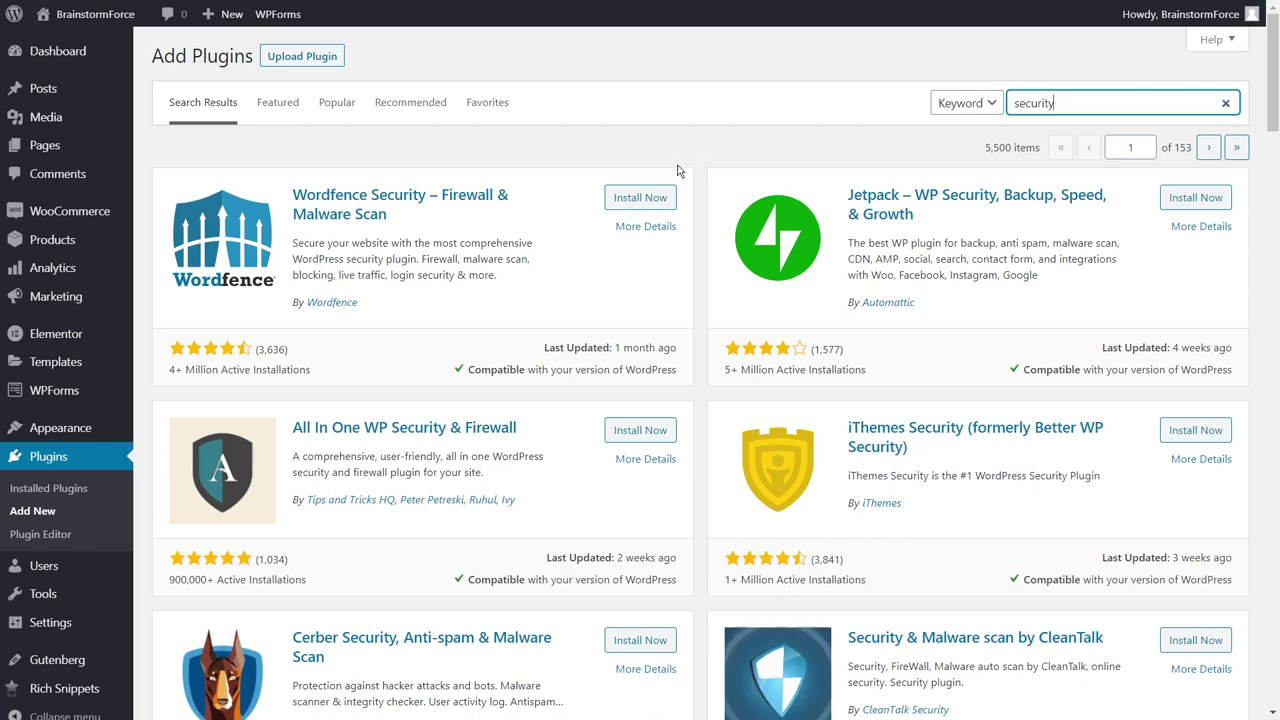
- Browse the plugin results for "security" and install Wordfence Security – Firewall & Malware Scan
scroll(727, 305, "down", 2)
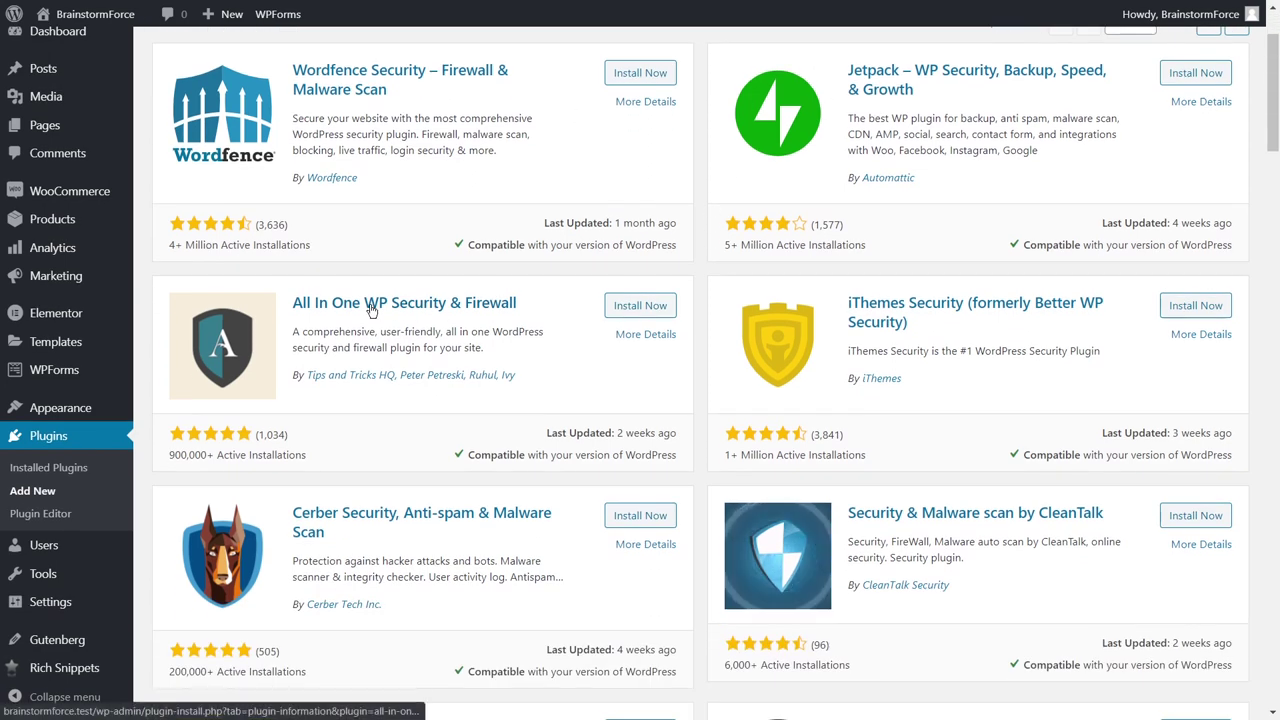
scroll(704, 310, "down", 5)
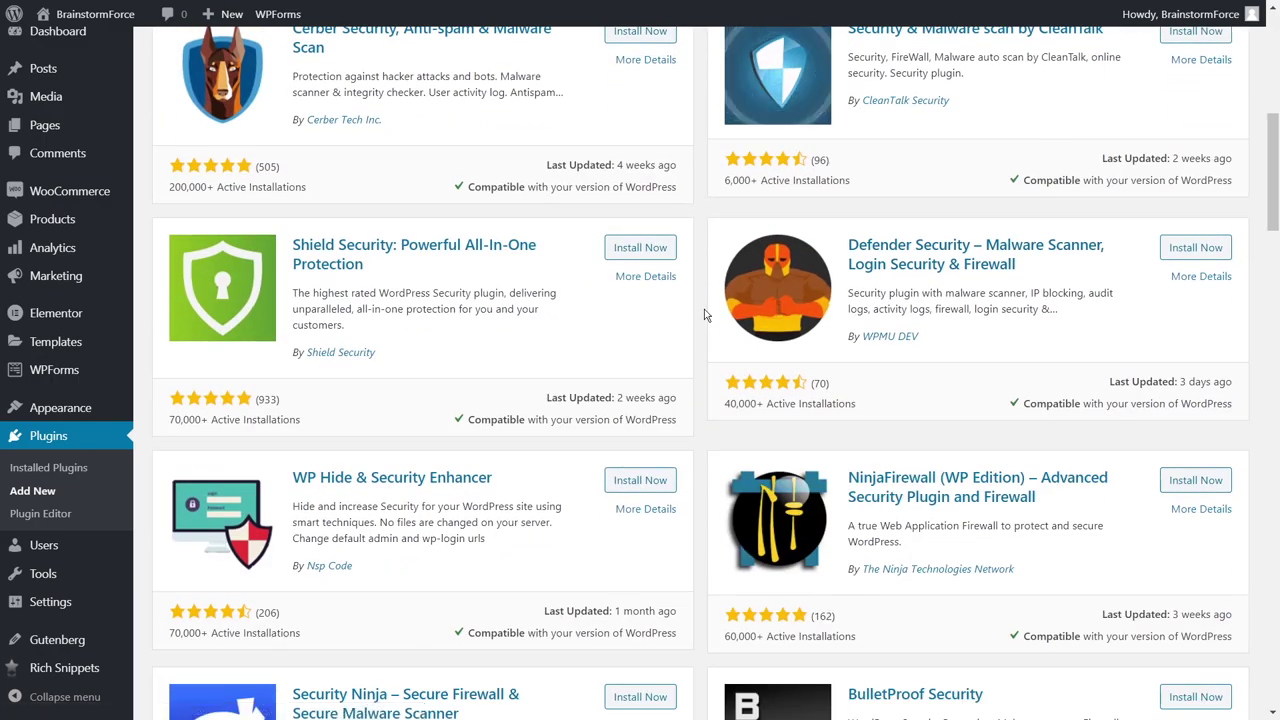
scroll(704, 310, "down", 4)
scroll(700, 408, "up", 12)
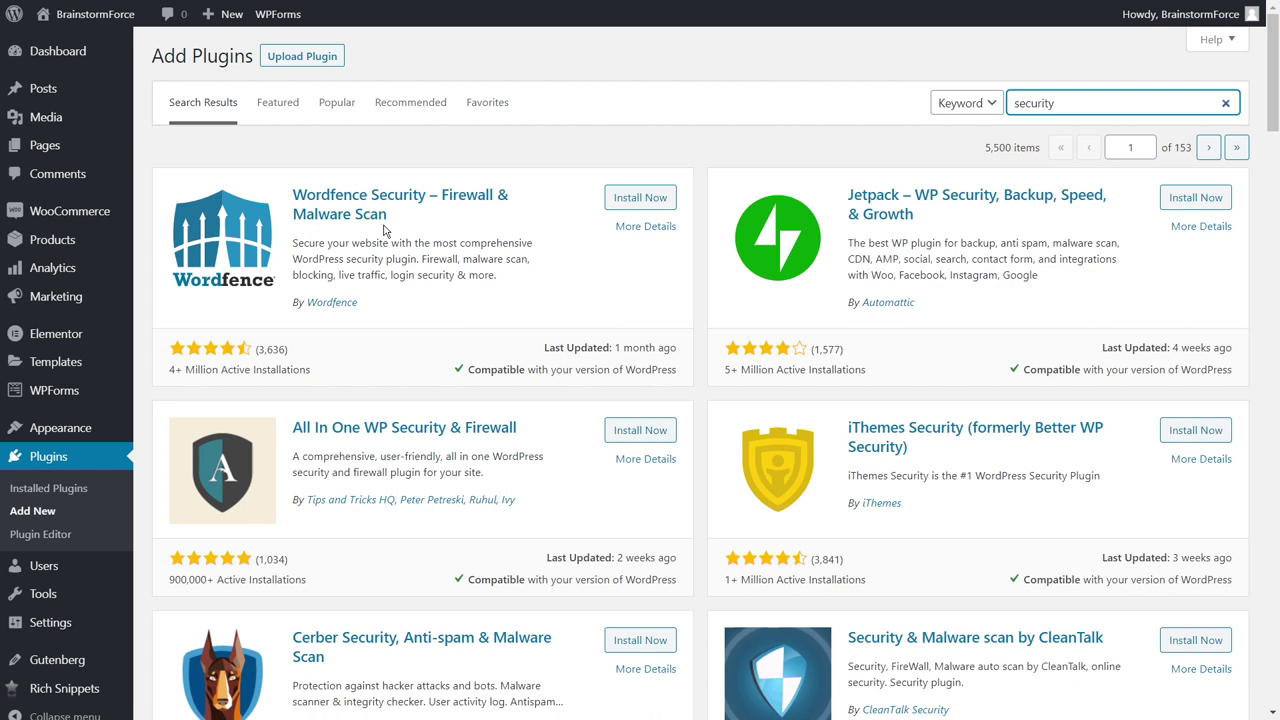
left_click(616, 195)
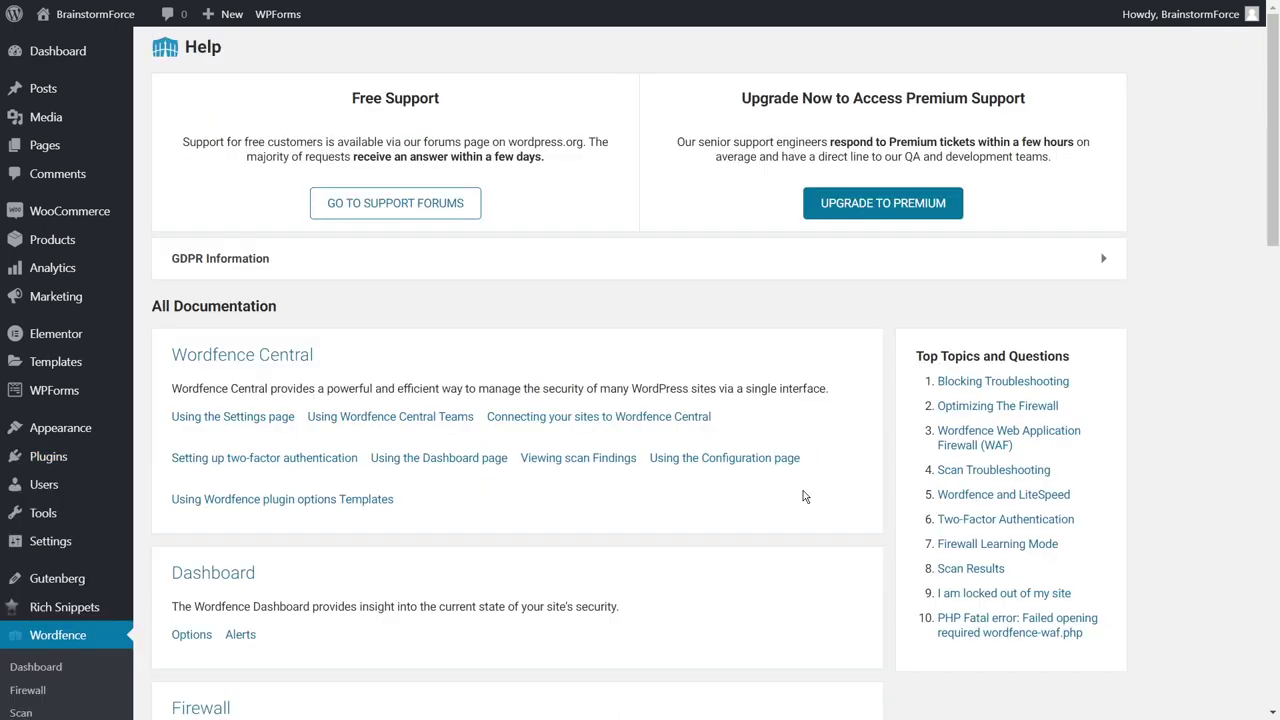
- Look through the Wordfence Help page's documentation topics, from Wordfence Central down to Wordfence Premium
scroll(777, 477, "down", 6)
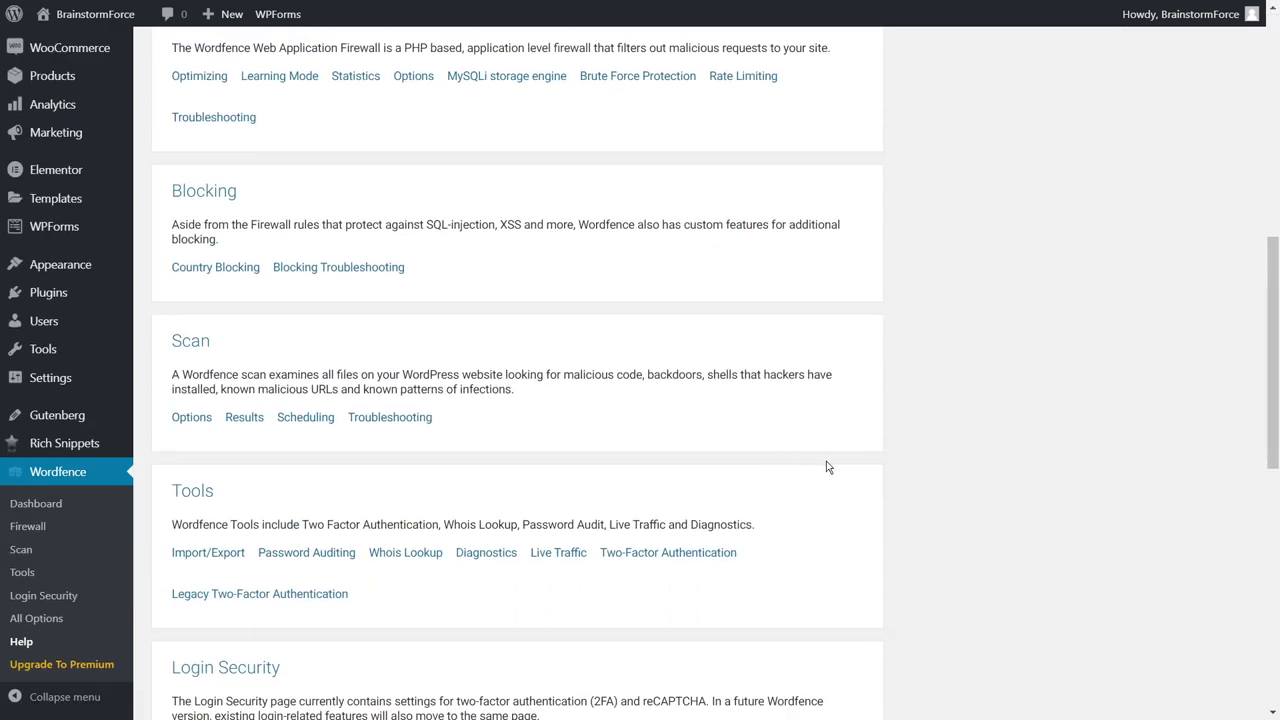
scroll(829, 470, "up", 6)
scroll(829, 483, "down", 10)
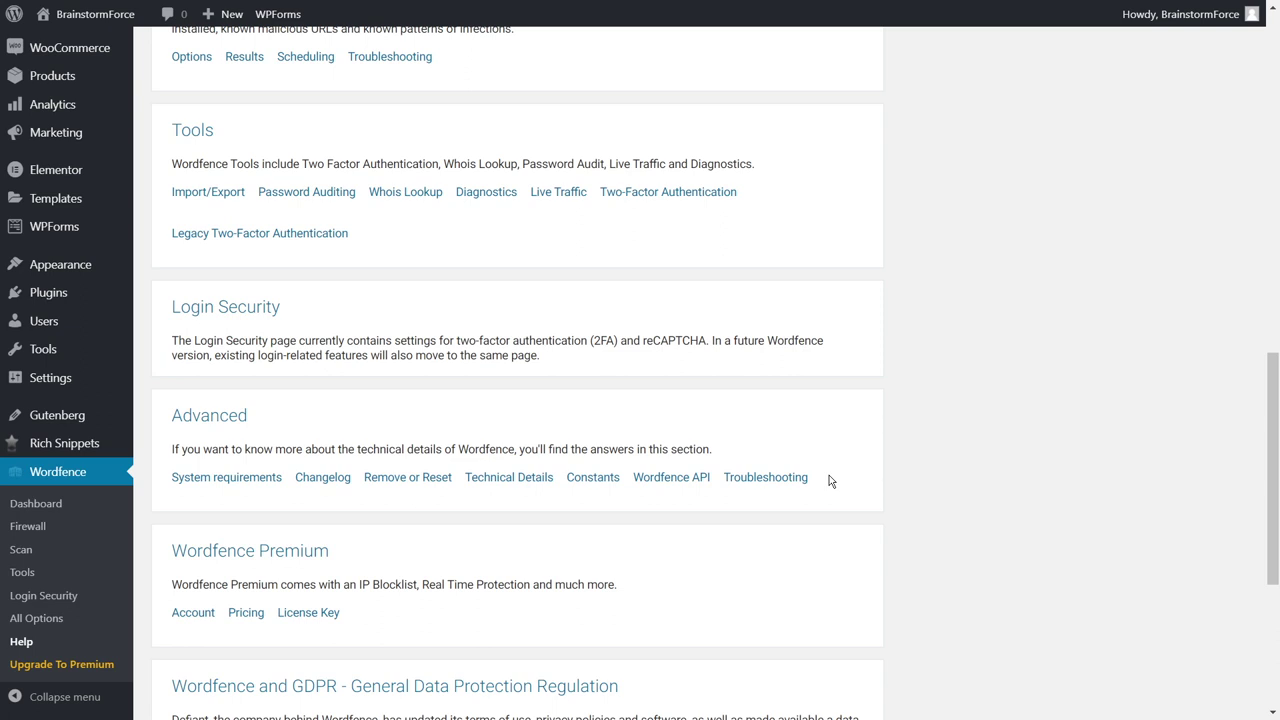
- Open Wordfence's Firewall page, complete its introductory tour and review the firewall protection overview
left_click(30, 527)
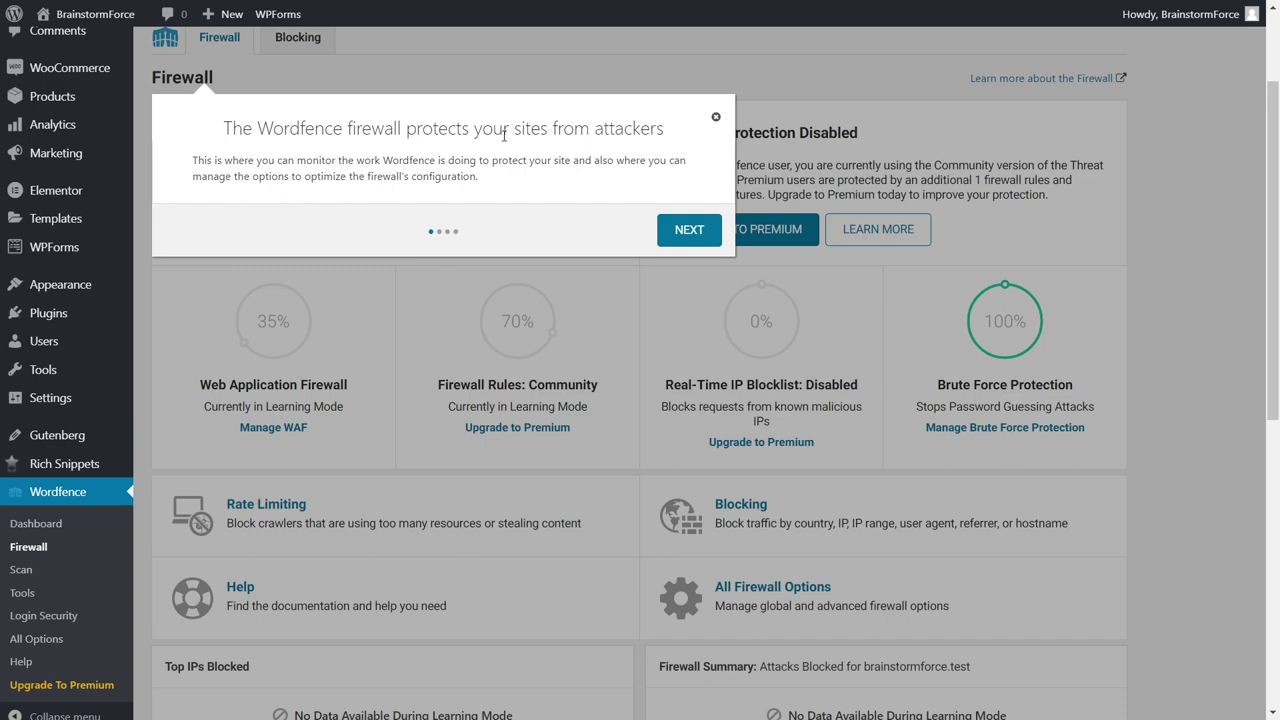
left_click(680, 229)
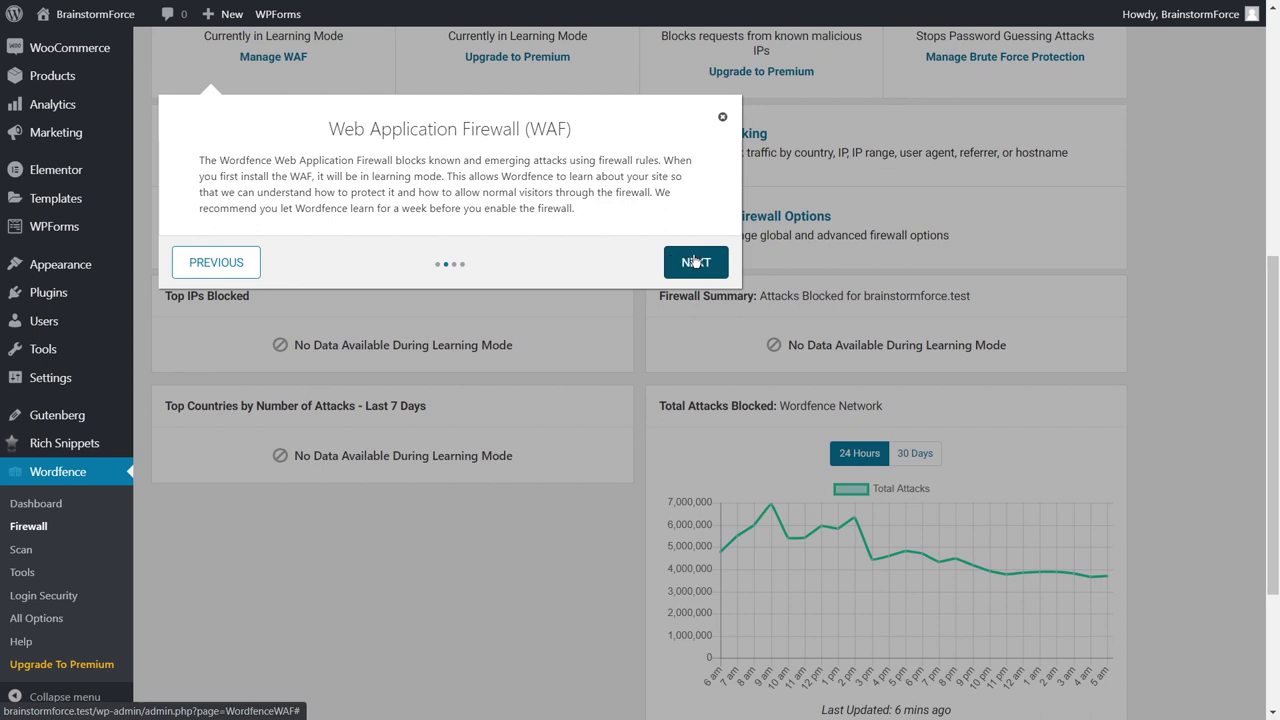
left_click(695, 262)
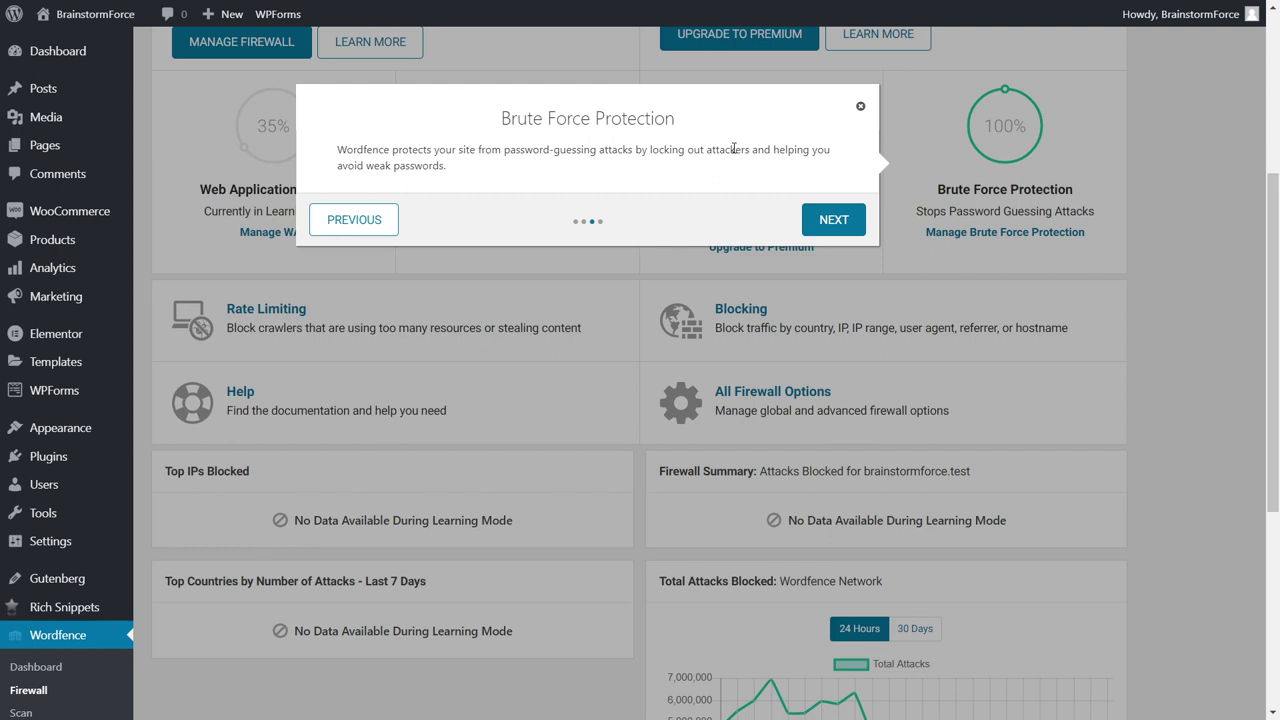
left_click(835, 215)
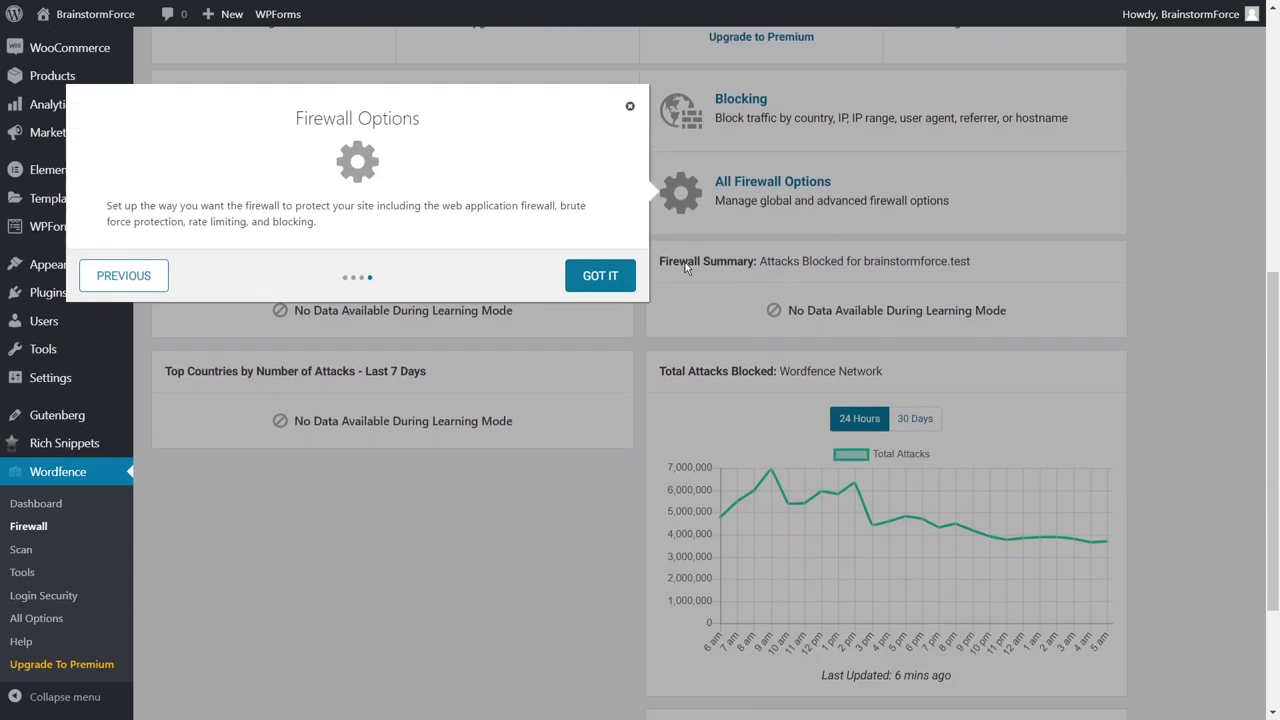
left_click(598, 275)
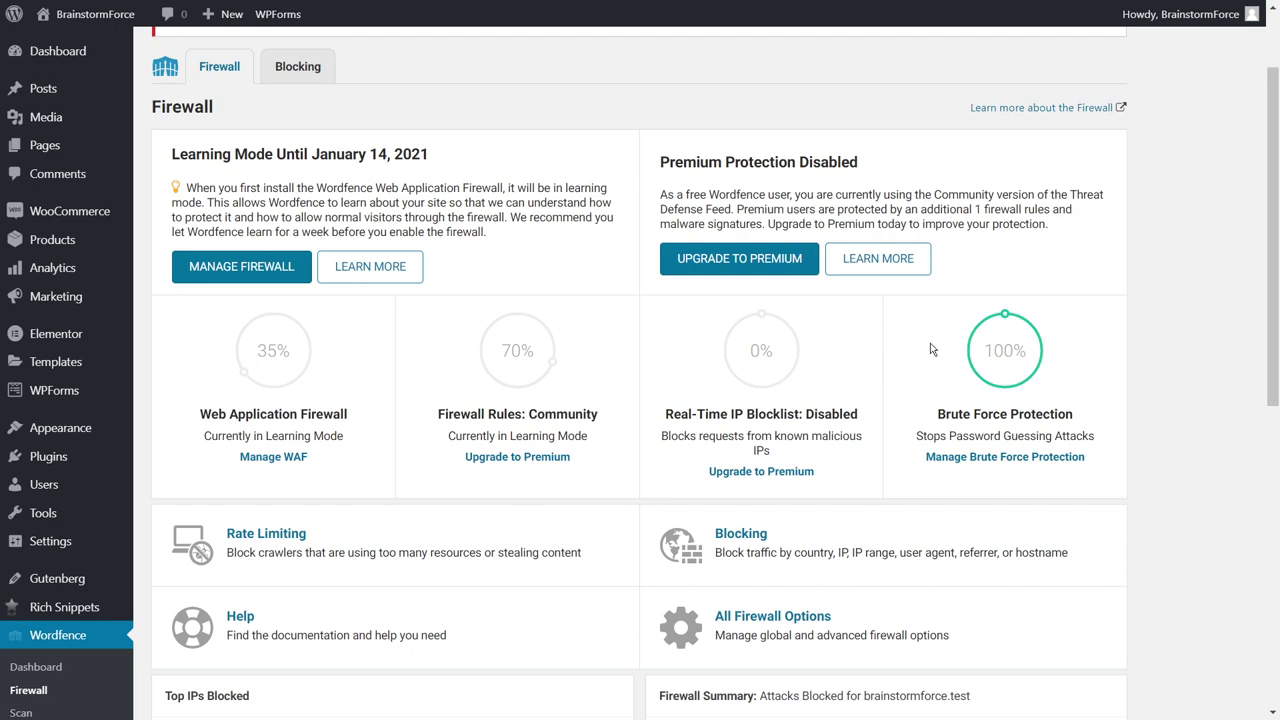
scroll(815, 302, "down", 3)
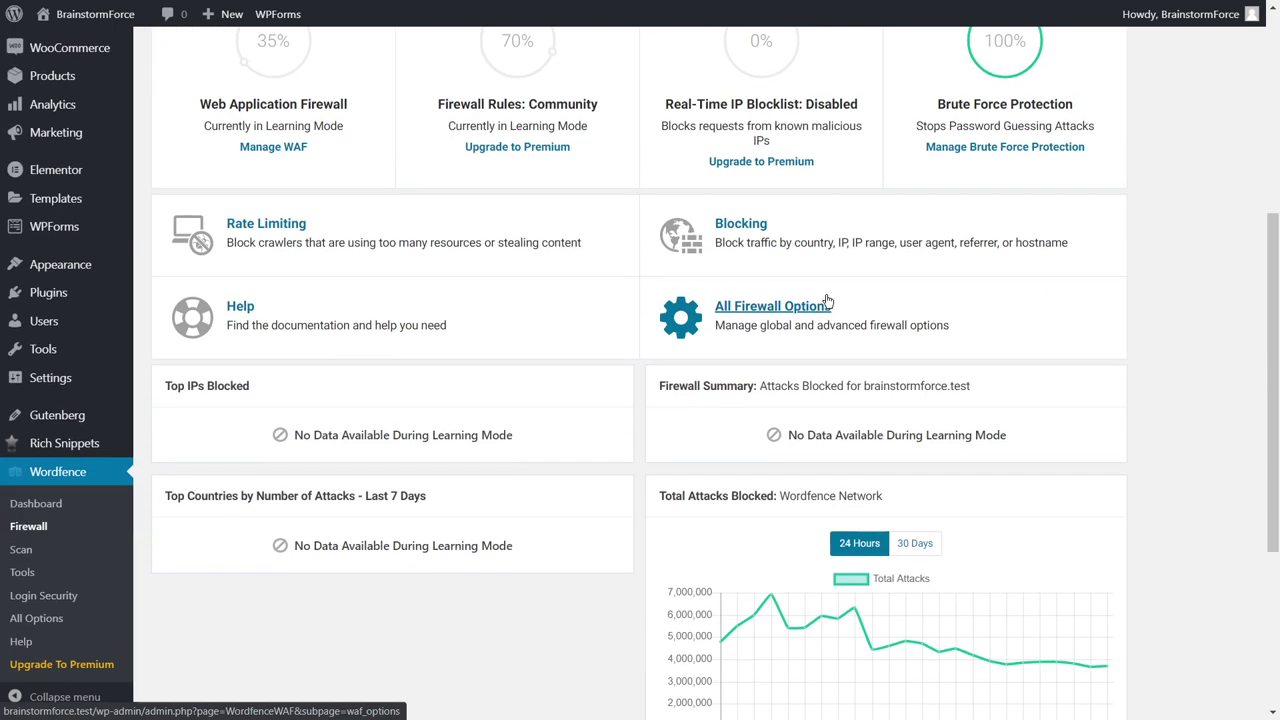
scroll(979, 281, "up", 2)
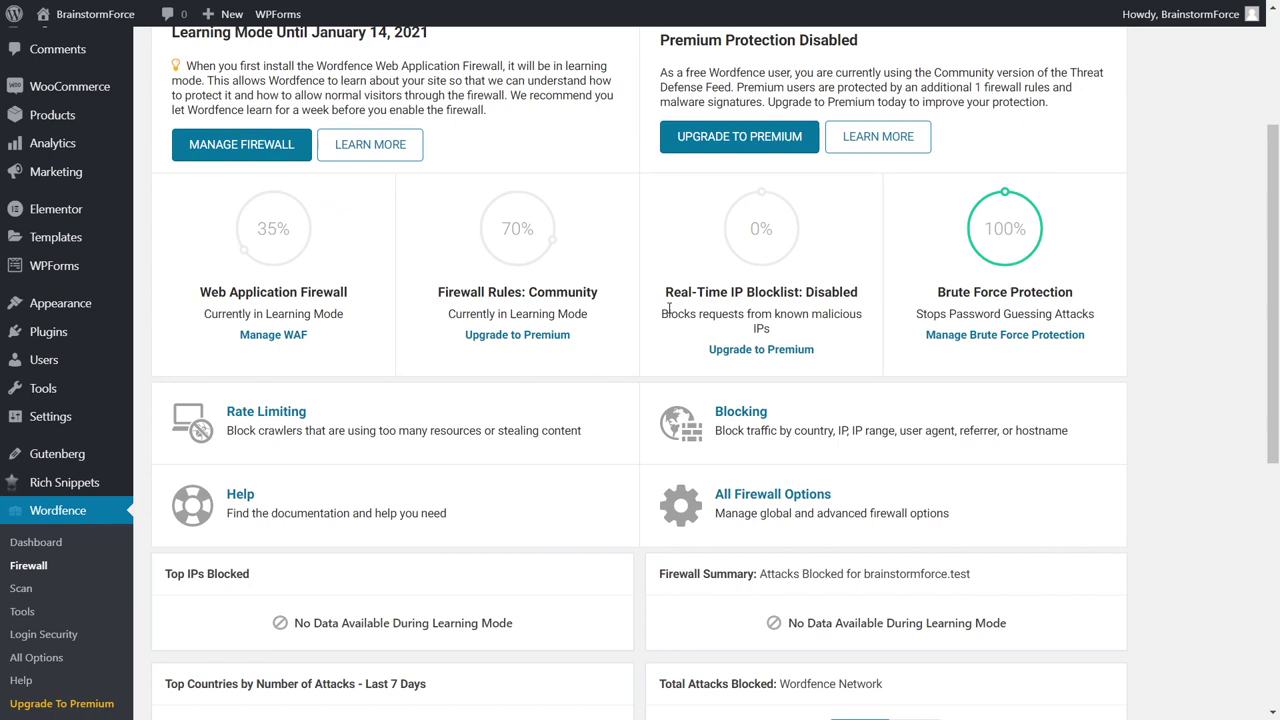
- Open Wordfence's Scan page and review the scan stages, results and scan options
left_click(21, 592)
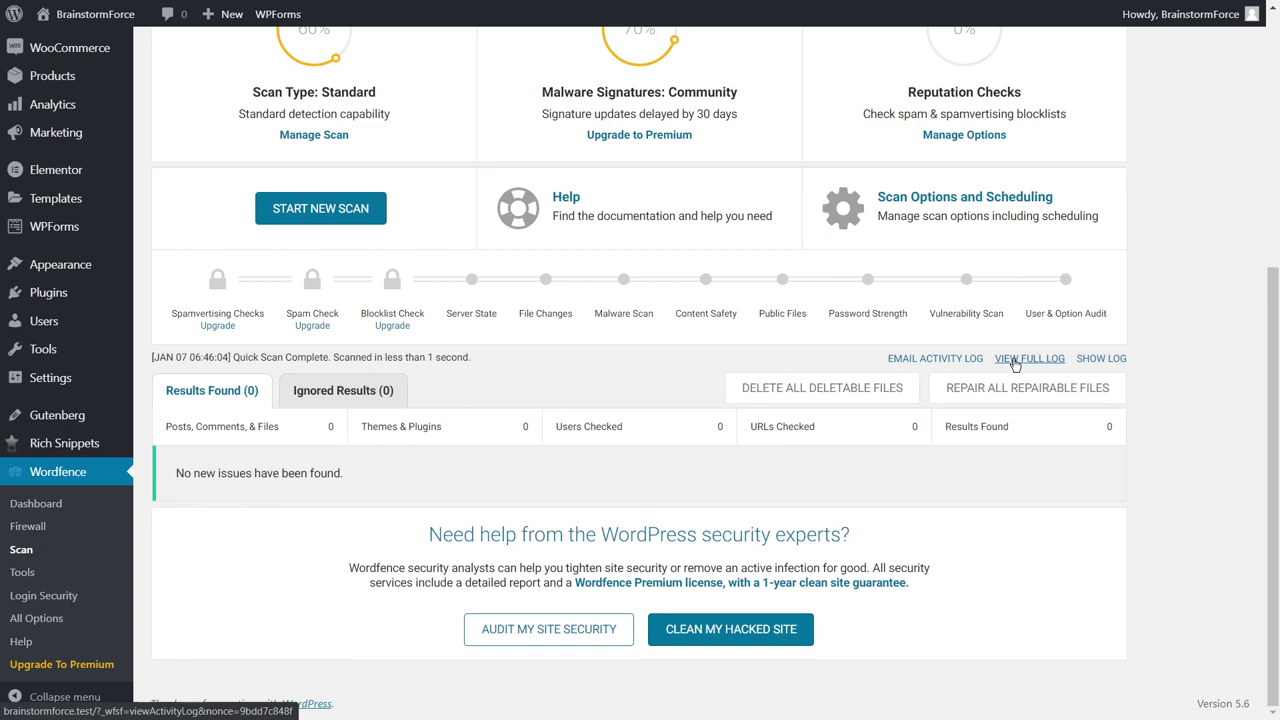
scroll(1014, 365, "up", 1)
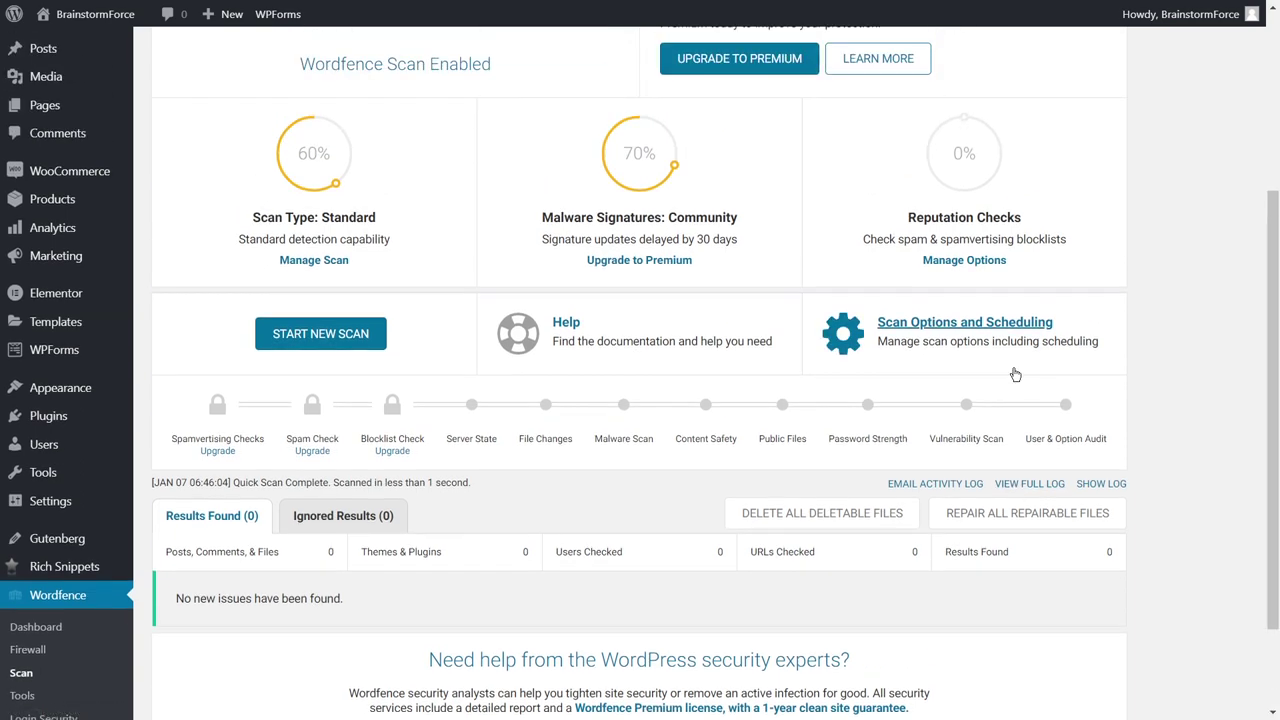
scroll(1014, 372, "up", 1)
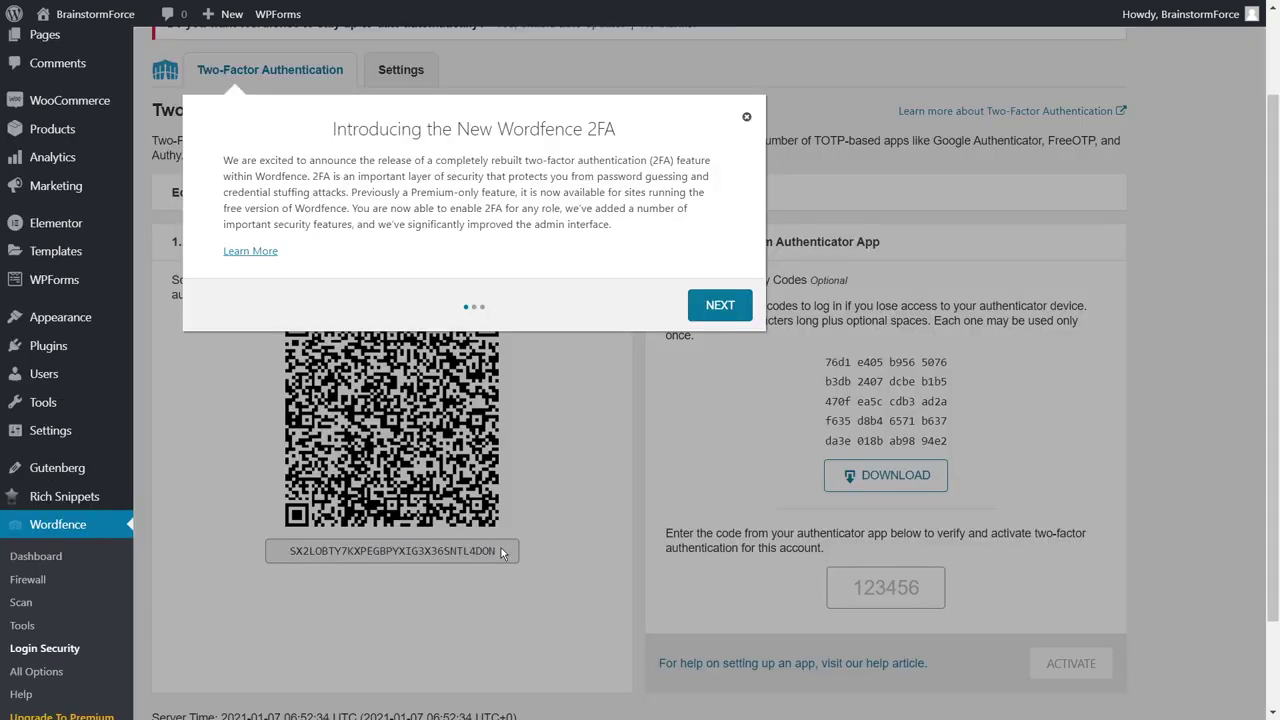
- Go through the Login Security tour of 2FA, individual allowlisting and the login page captcha, and close it
left_click(716, 308)
scroll(753, 329, "down", 1)
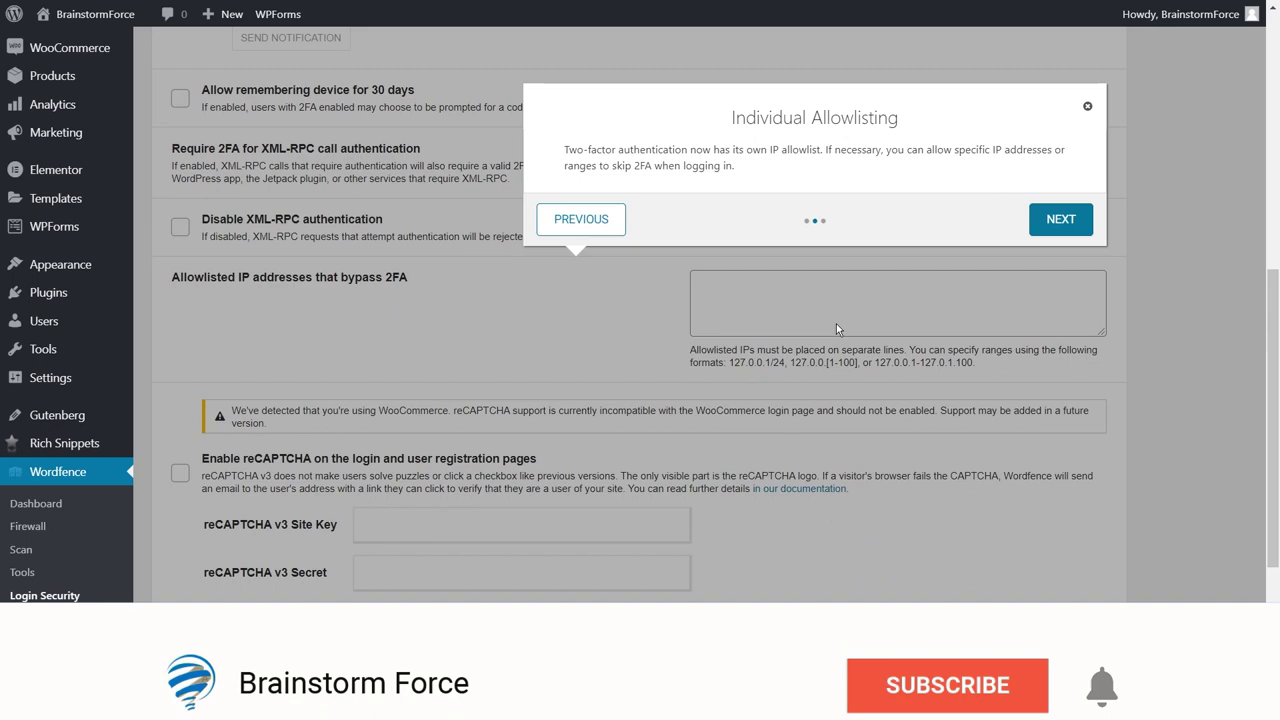
left_click(1062, 221)
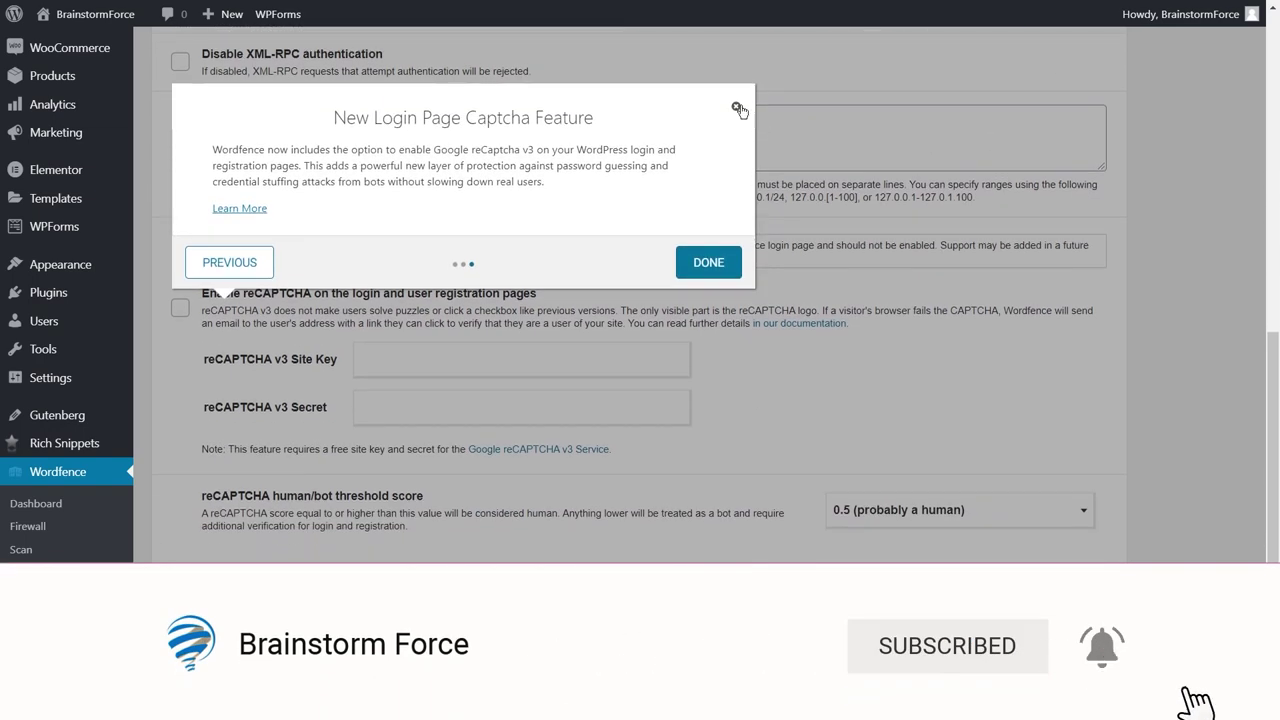
left_click(736, 129)
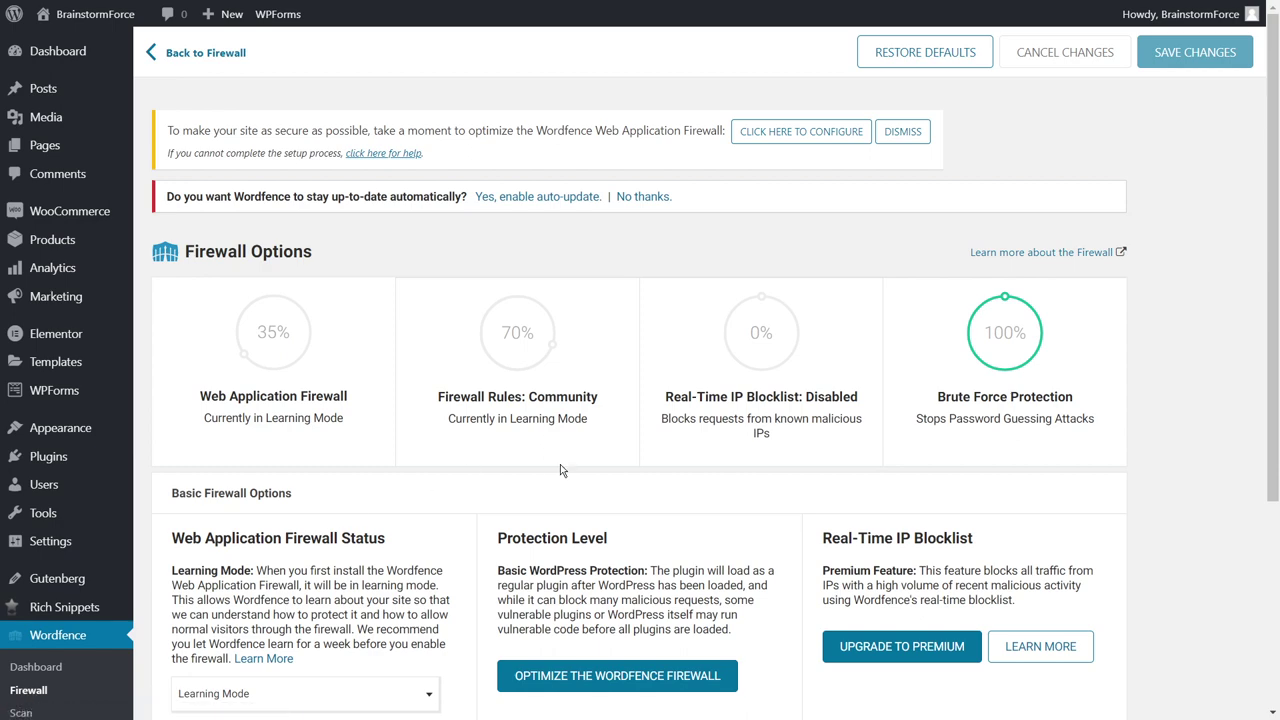
- Expand Brute Force Protection in the Firewall Options and set the period over which failures are counted to 1 hour
scroll(843, 323, "down", 3)
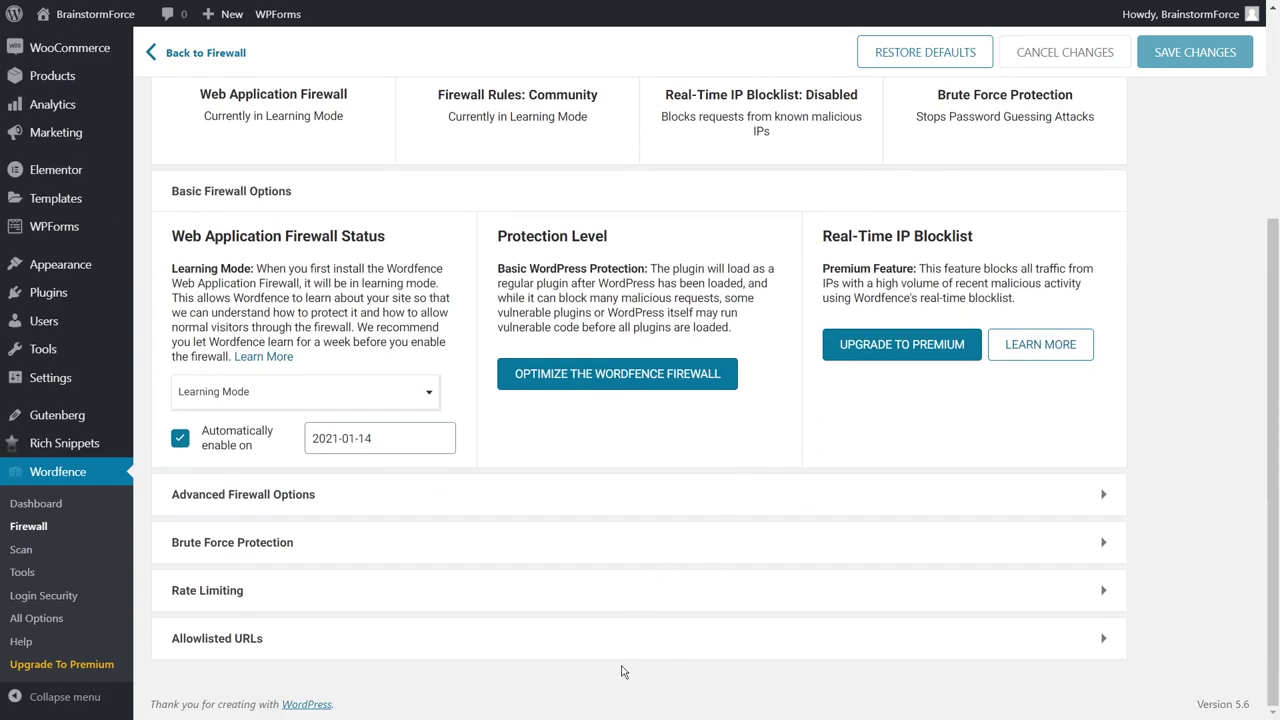
left_click(655, 542)
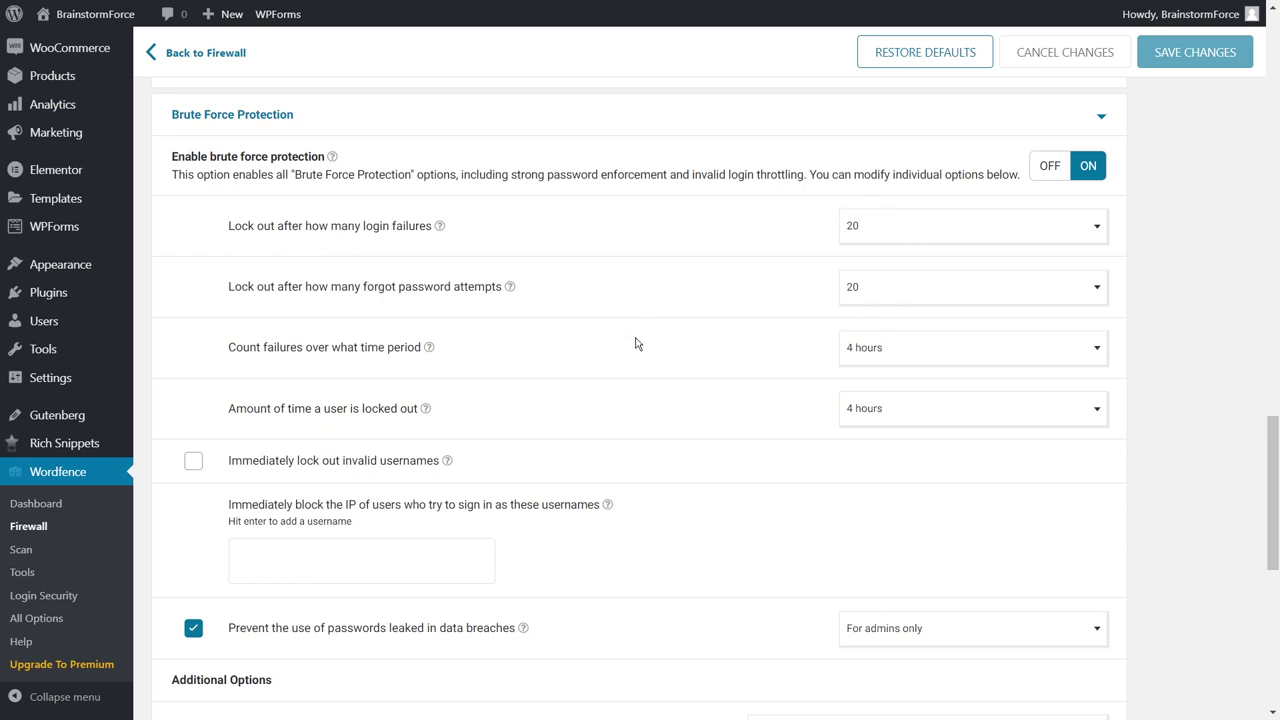
left_click(895, 350)
left_click(889, 466)
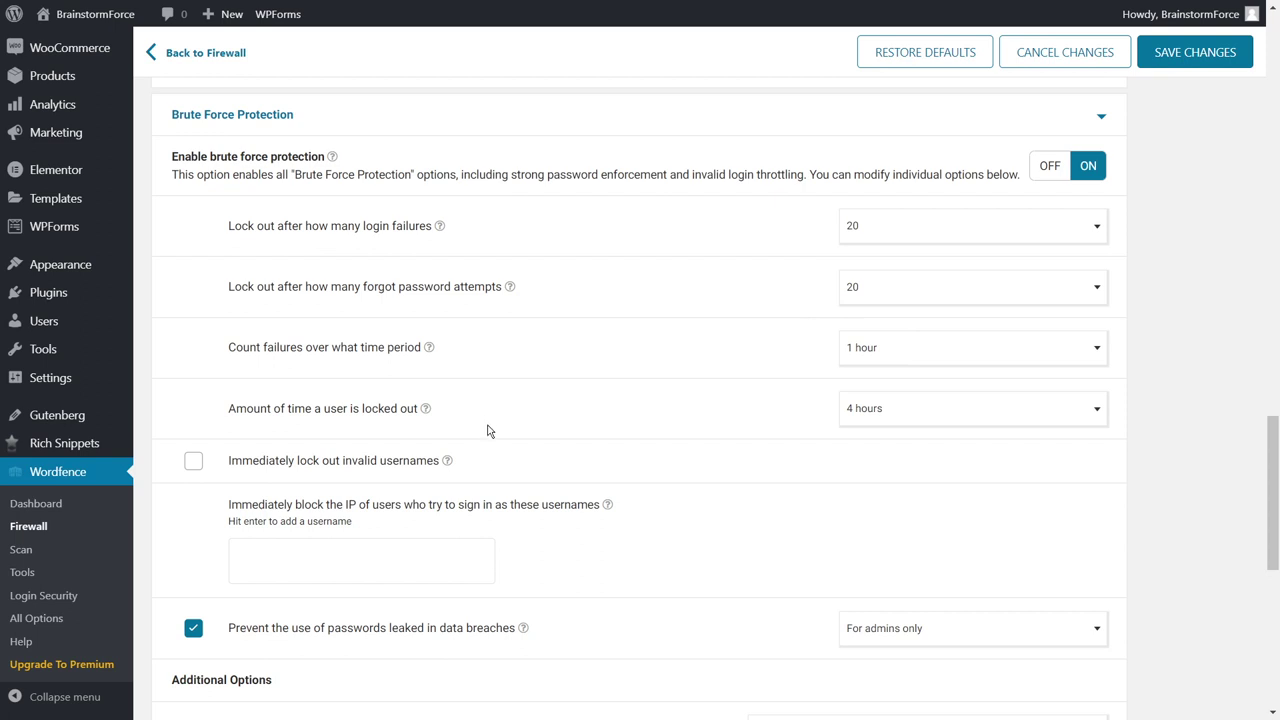
- Set the amount of time a user is locked out to 6 hours and look over the remaining brute force options
left_click(862, 414)
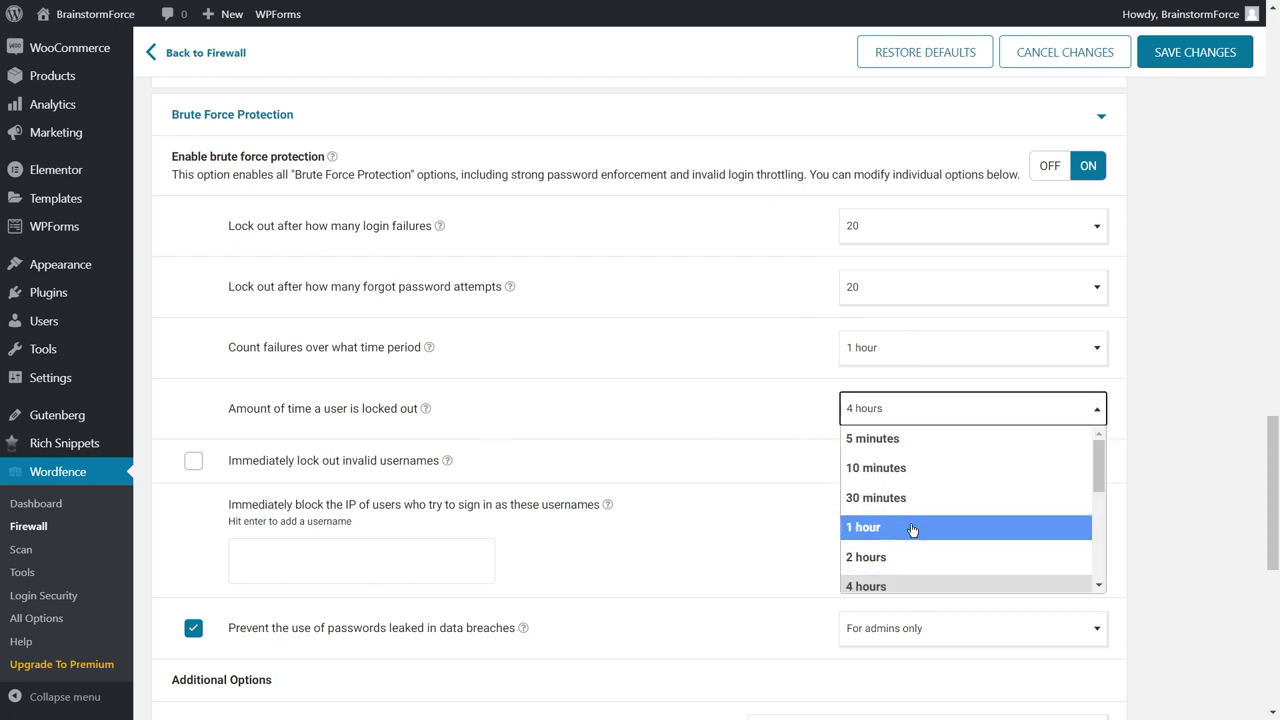
left_click(1098, 585)
left_click(1000, 583)
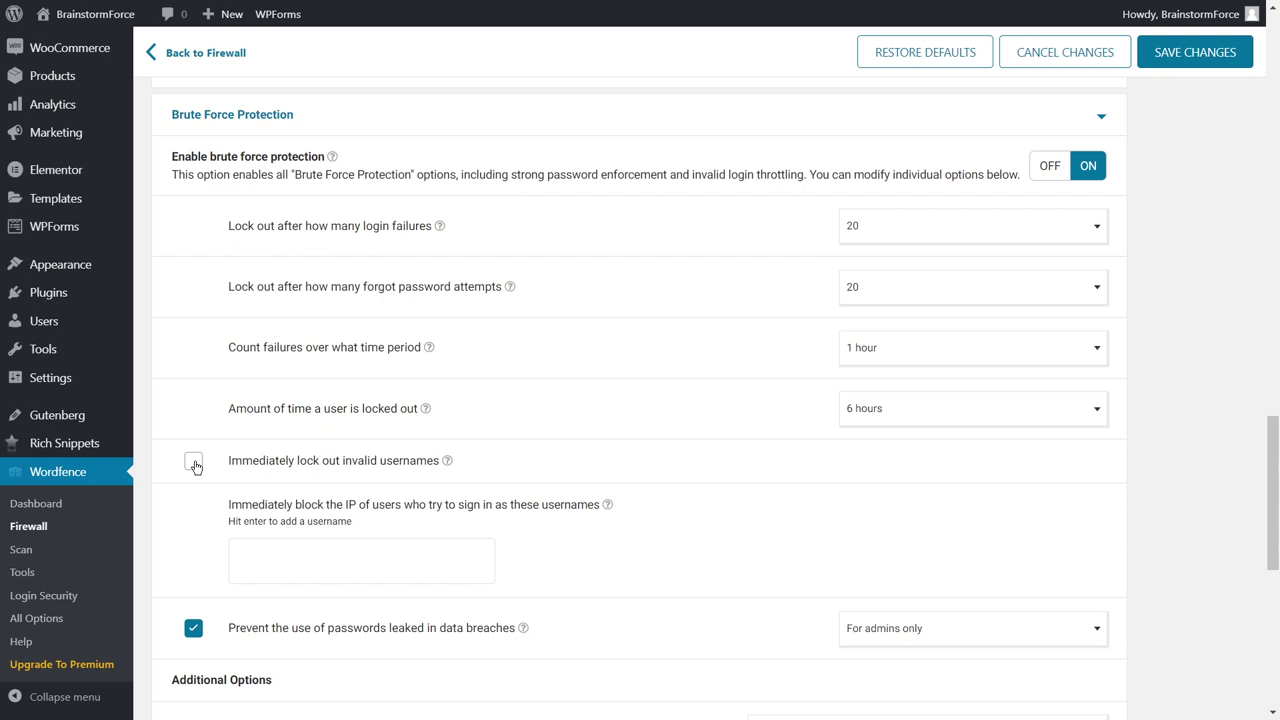
scroll(681, 624, "down", 10)
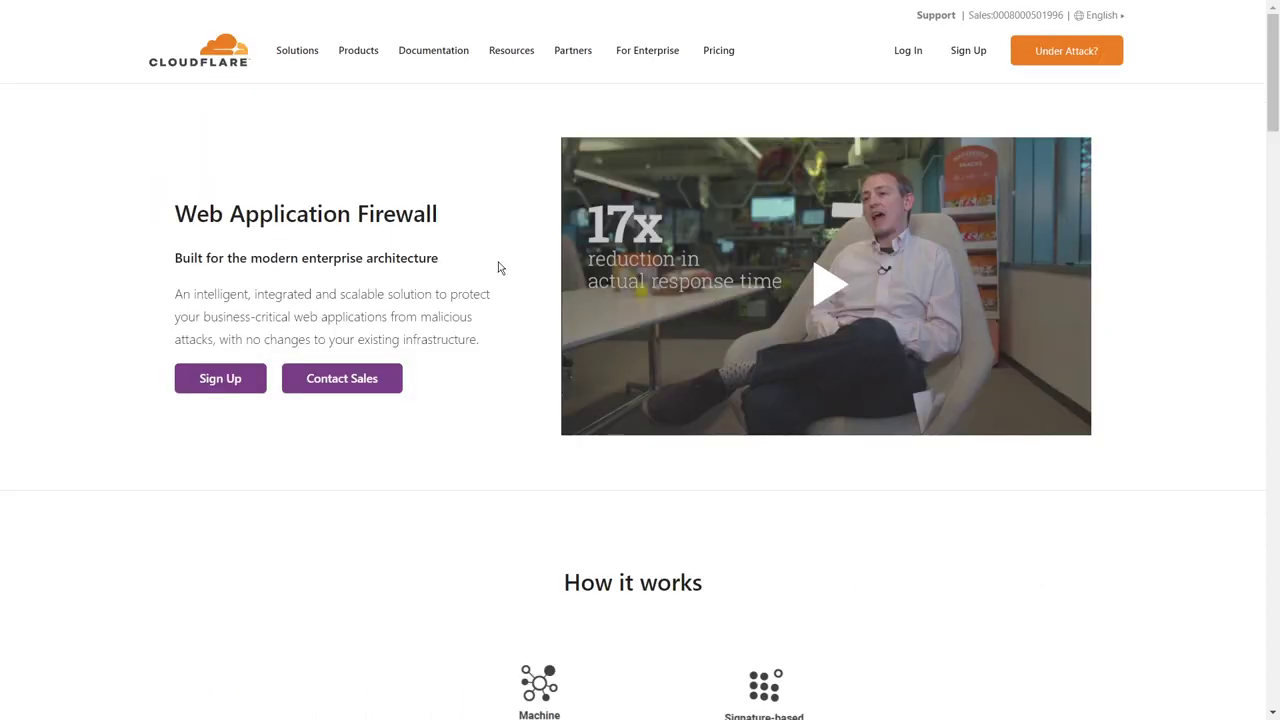
- Read through Cloudflare's Web Application Firewall product page, including how it works
scroll(500, 268, "down", 5)
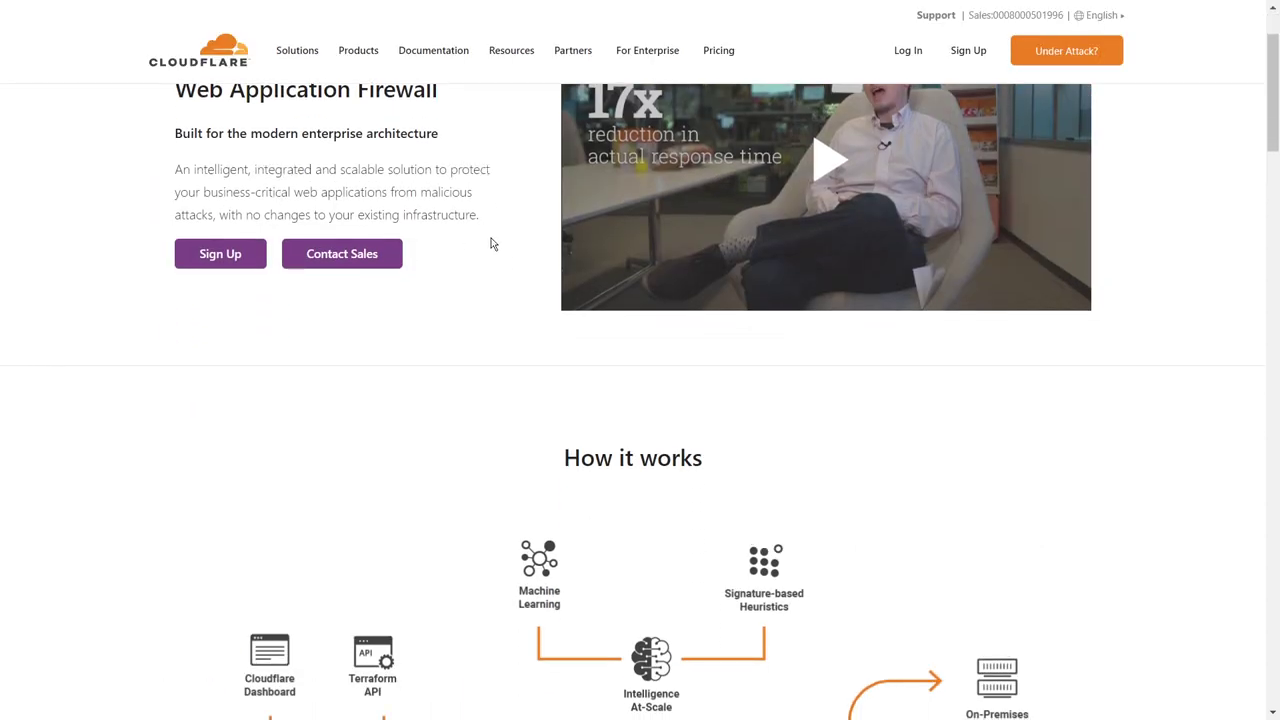
scroll(491, 265, "down", 1)
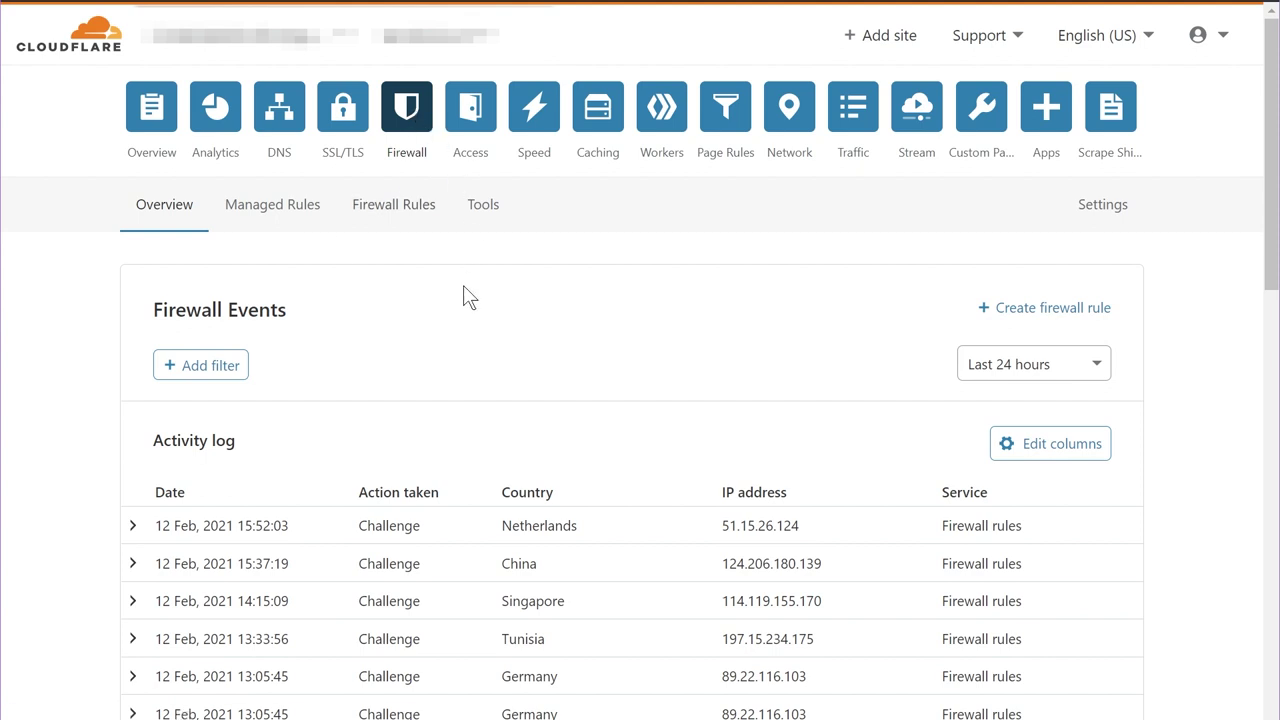
- Examine the Firewall Events activity log in Cloudflare for the actions taken, countries and IP addresses
scroll(464, 287, "down", 2)
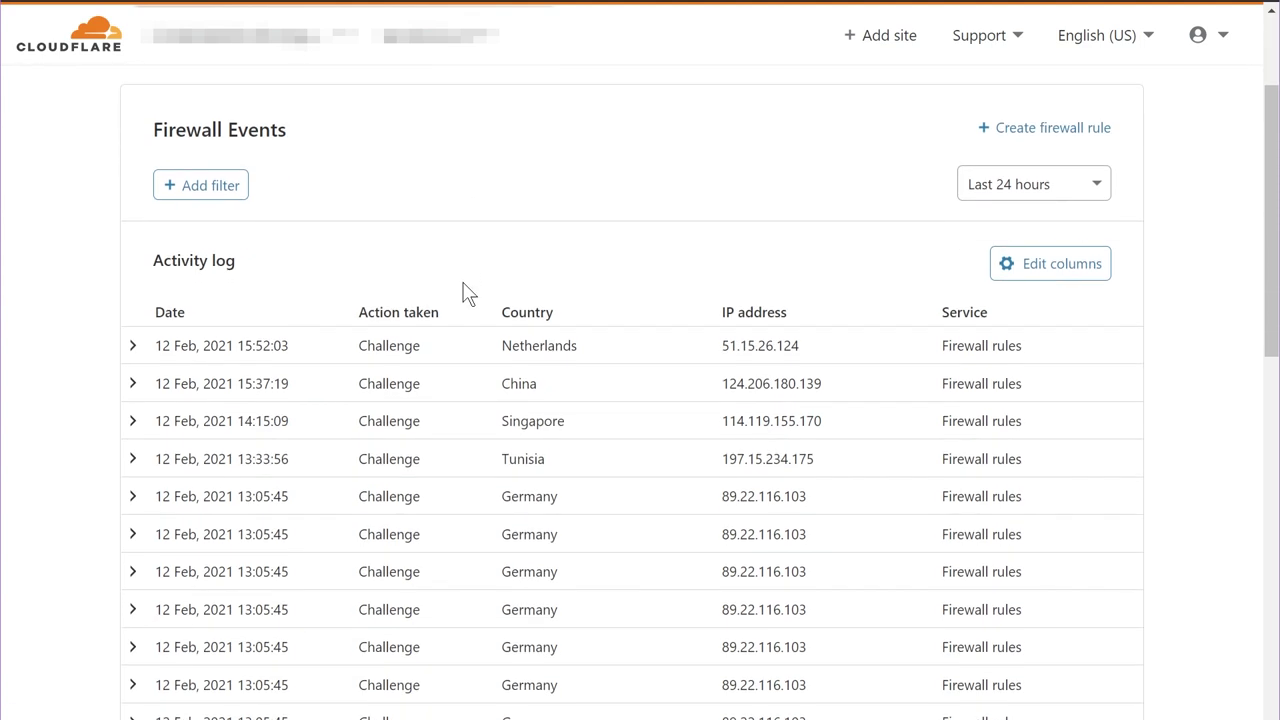
scroll(464, 287, "down", 4)
scroll(464, 289, "up", 2)
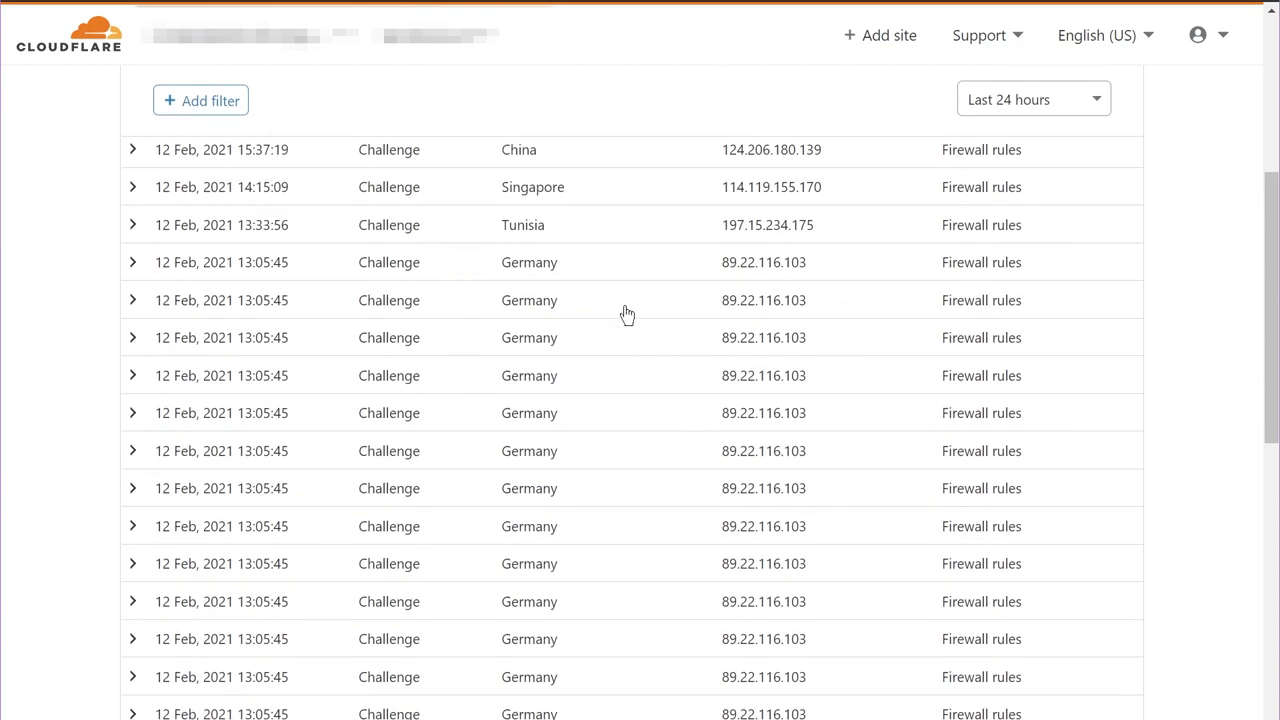
scroll(610, 319, "up", 2)
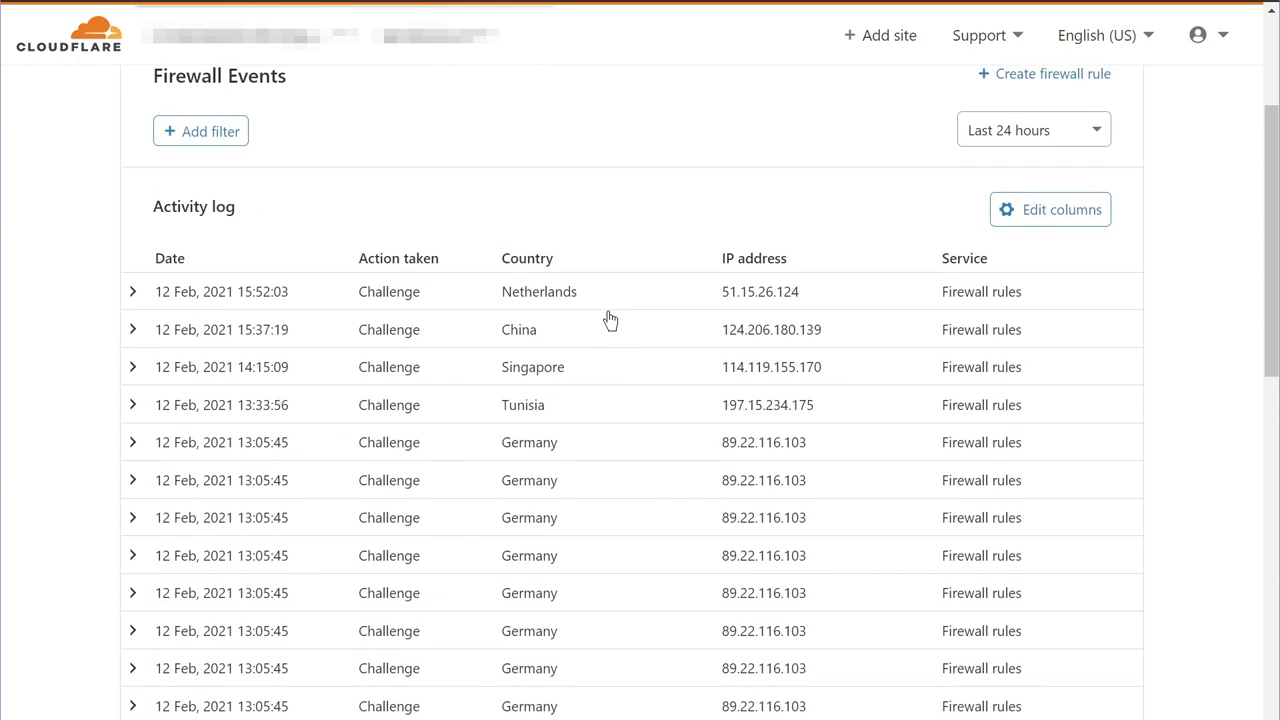
scroll(610, 319, "up", 3)
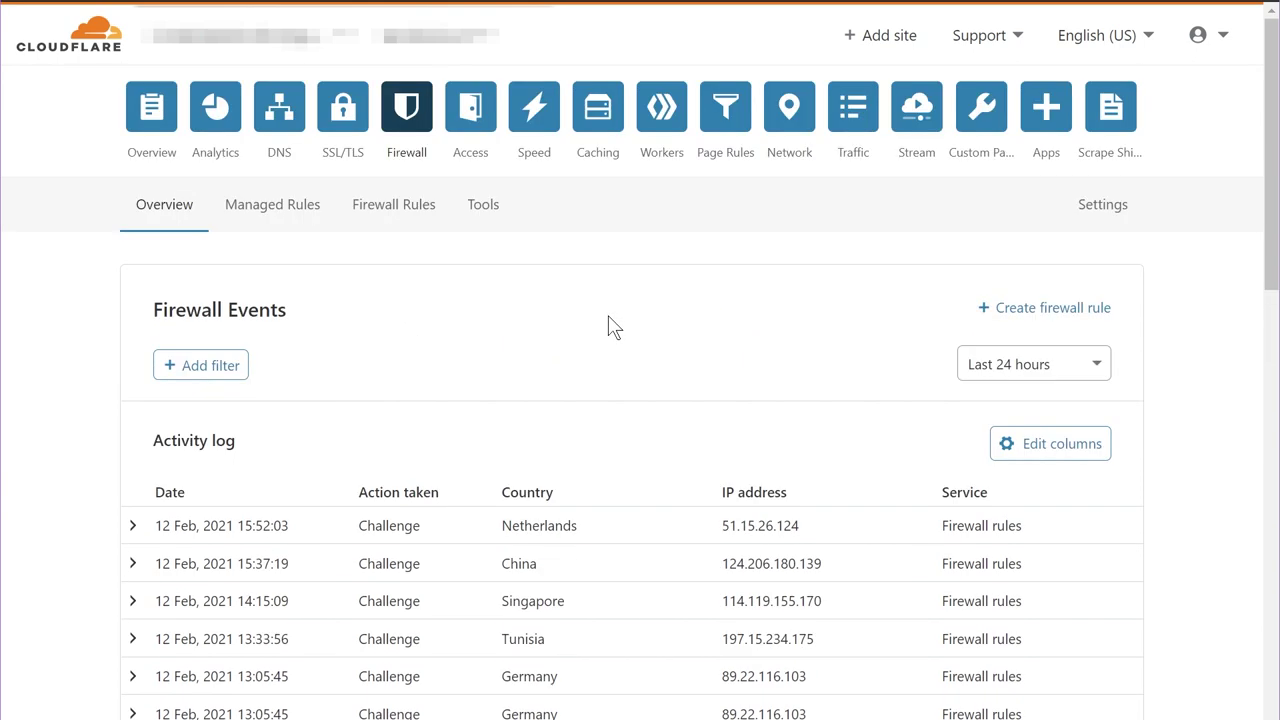
- Open Cloudflare's Managed Rules and review the Web Application Firewall and DDoS protection groups
left_click(309, 222)
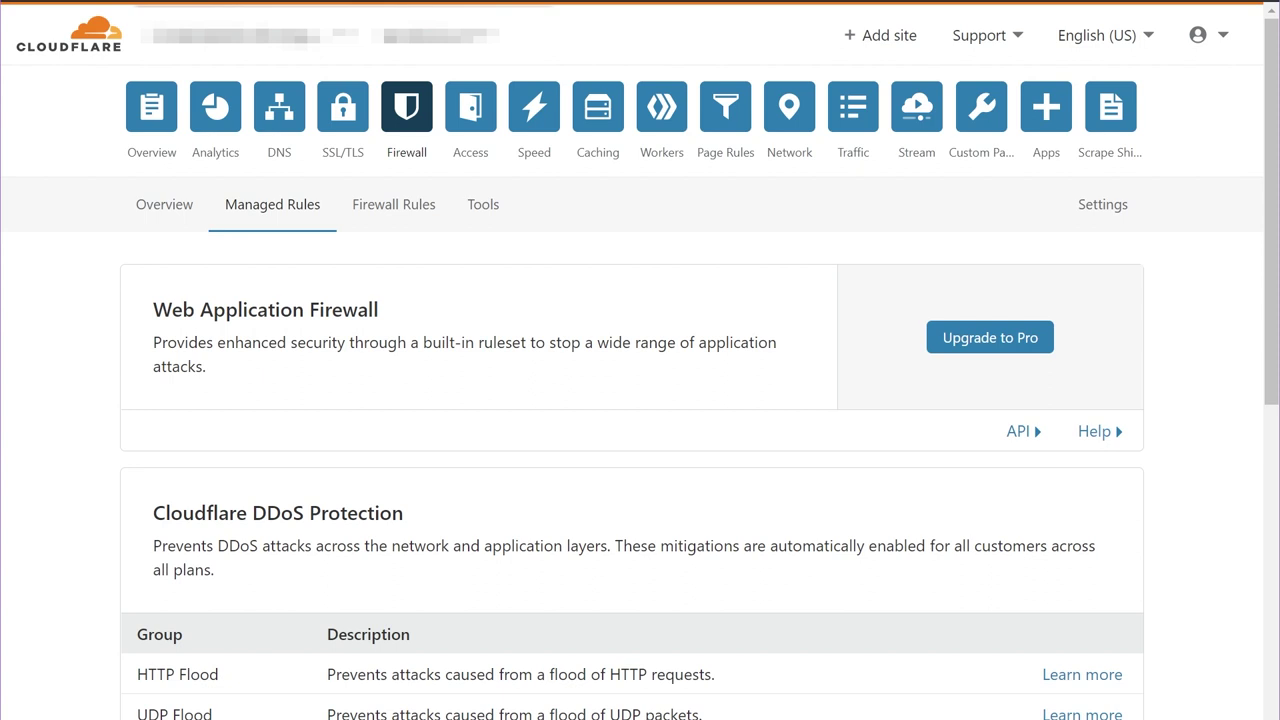
scroll(149, 366, "down", 4)
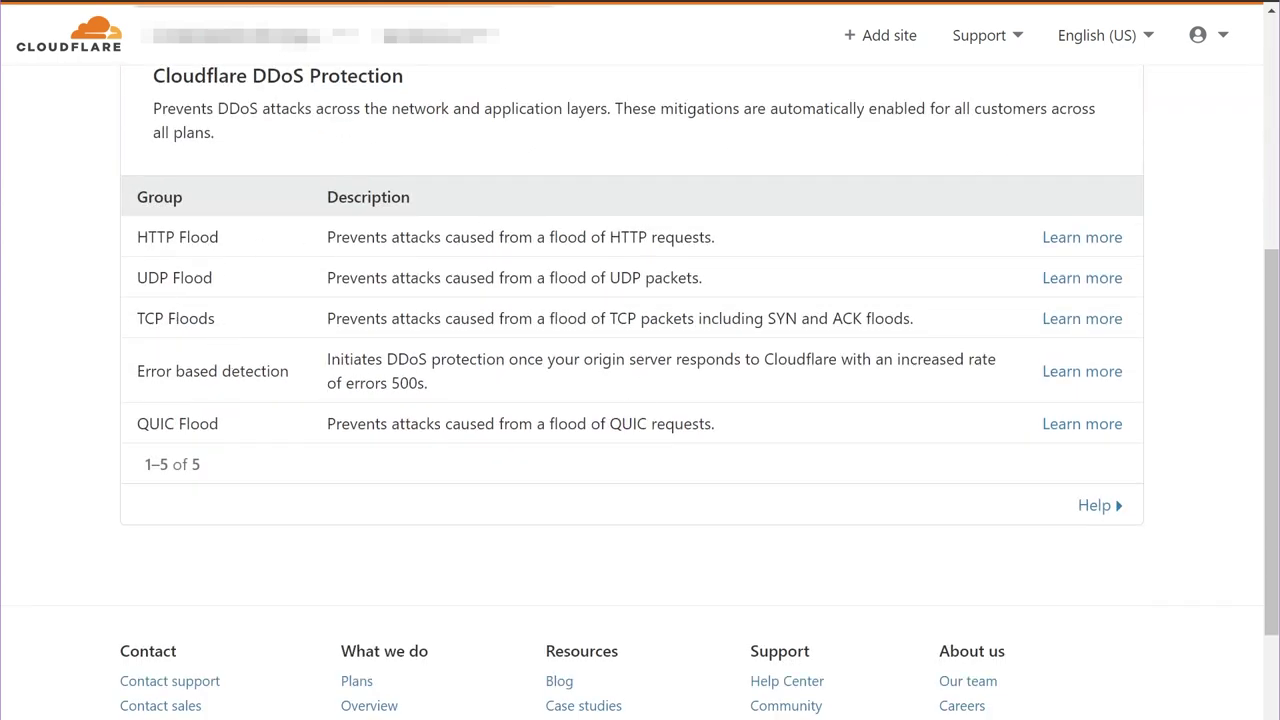
scroll(437, 443, "up", 4)
scroll(420, 450, "down", 4)
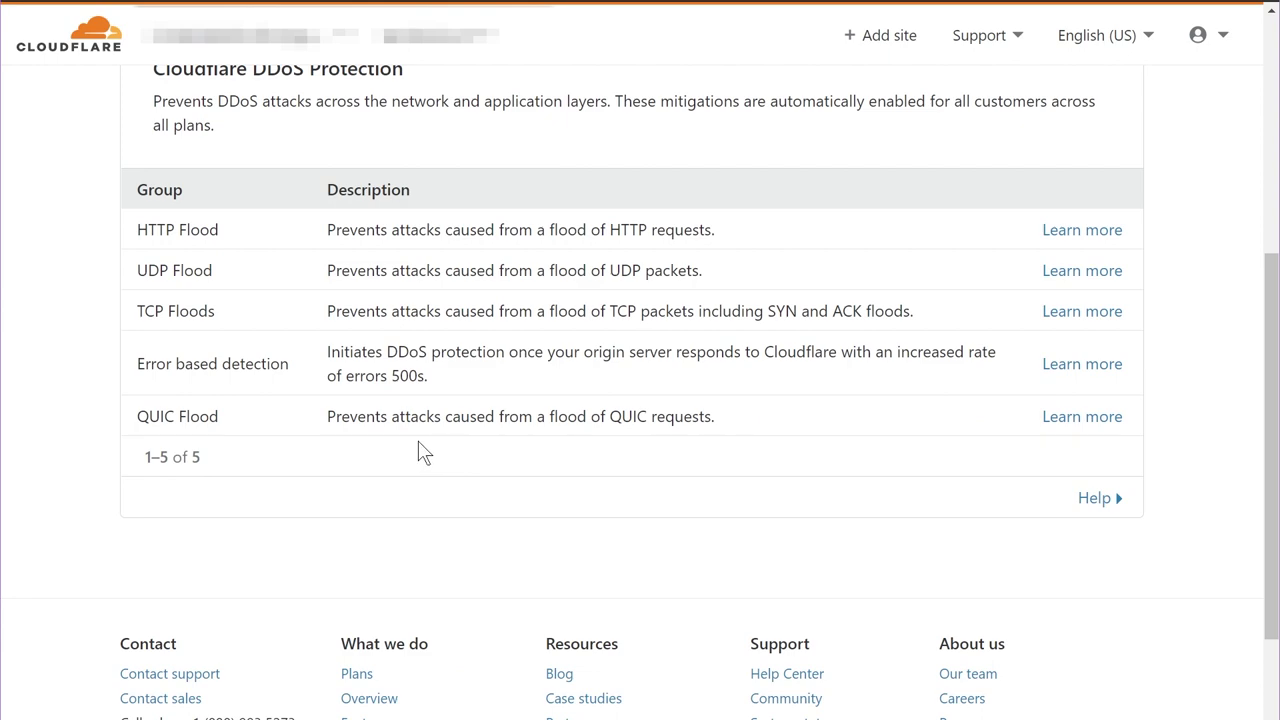
scroll(422, 452, "up", 4)
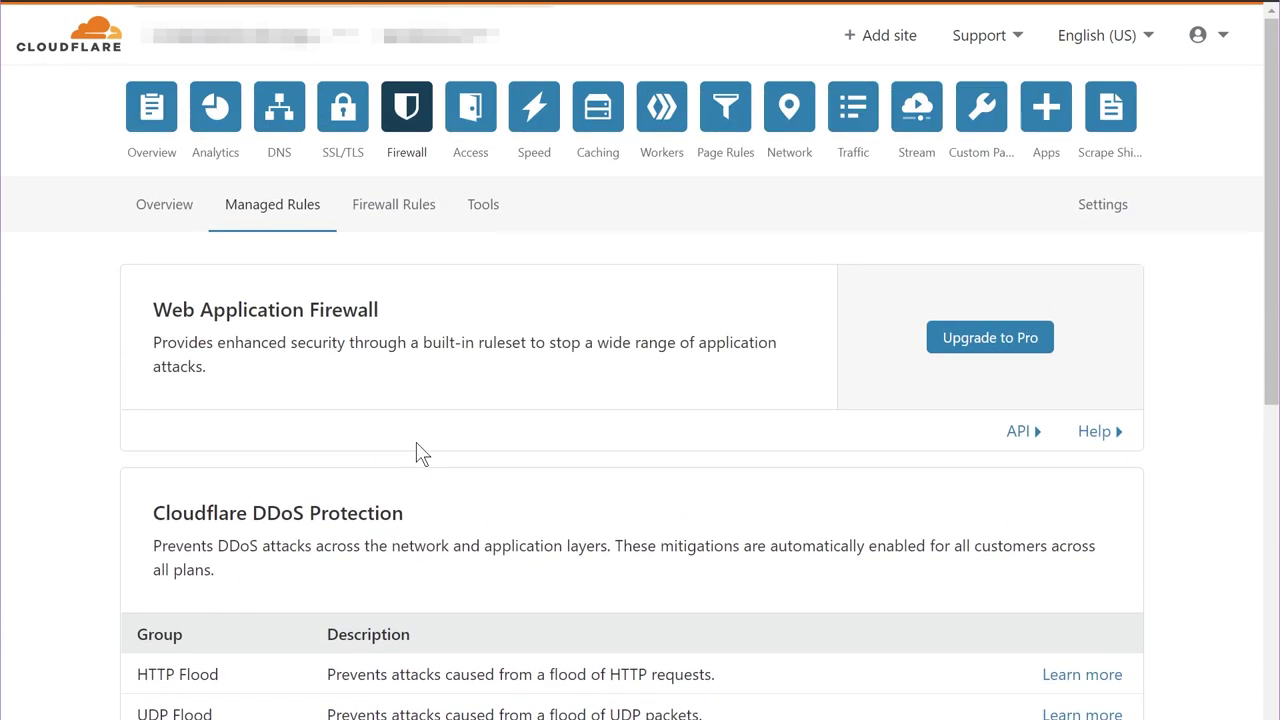
- Open Cloudflare's Firewall Rules and examine the existing challenge and country-blocking rules
left_click(391, 208)
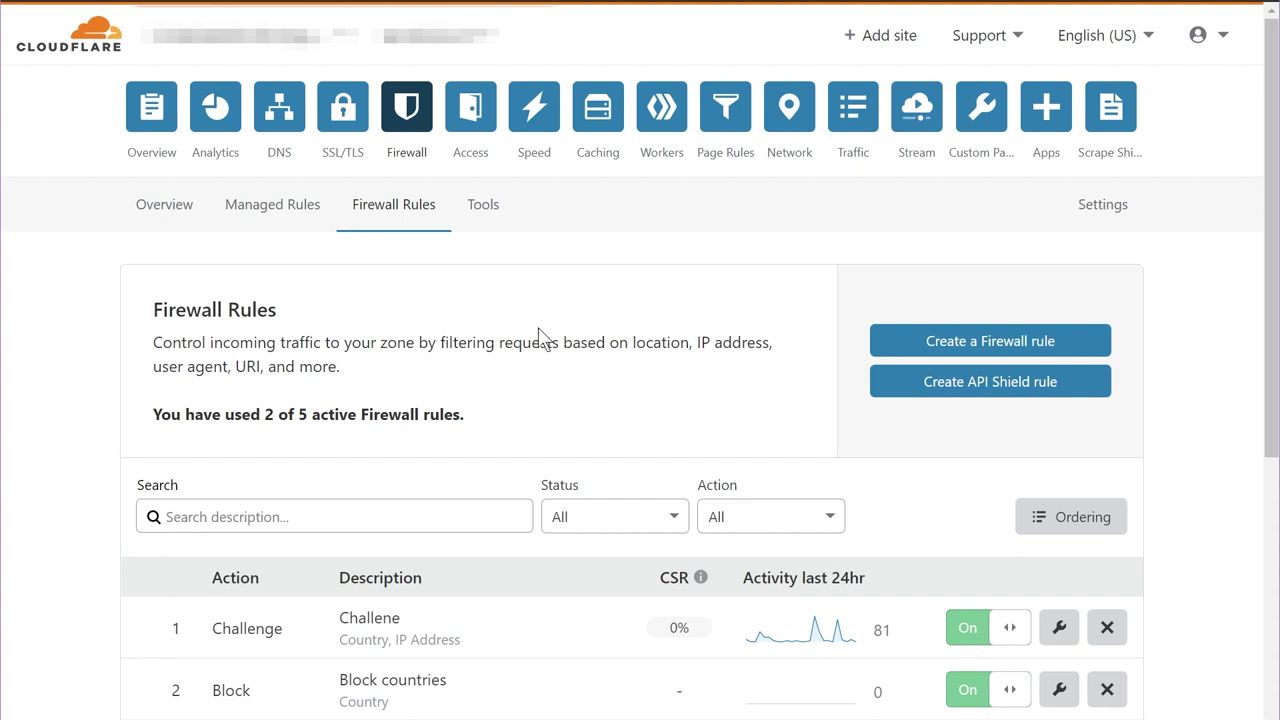
scroll(490, 358, "down", 2)
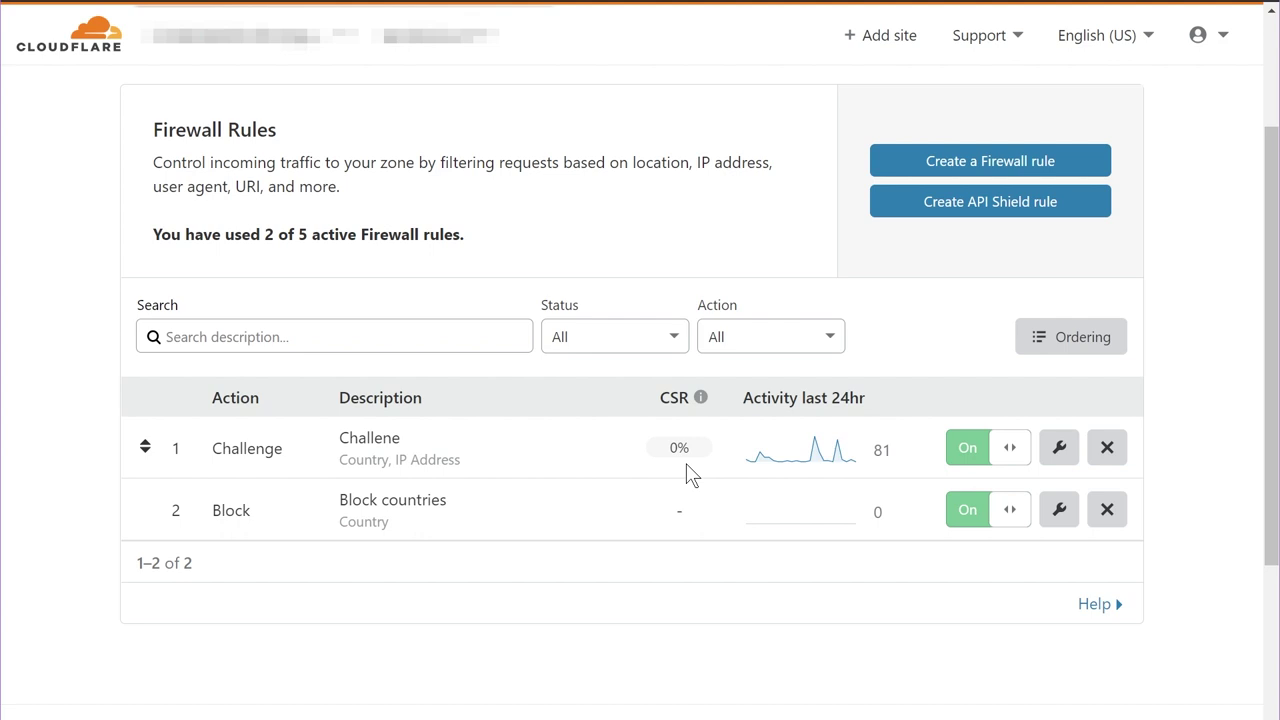
mouse_move(697, 462)
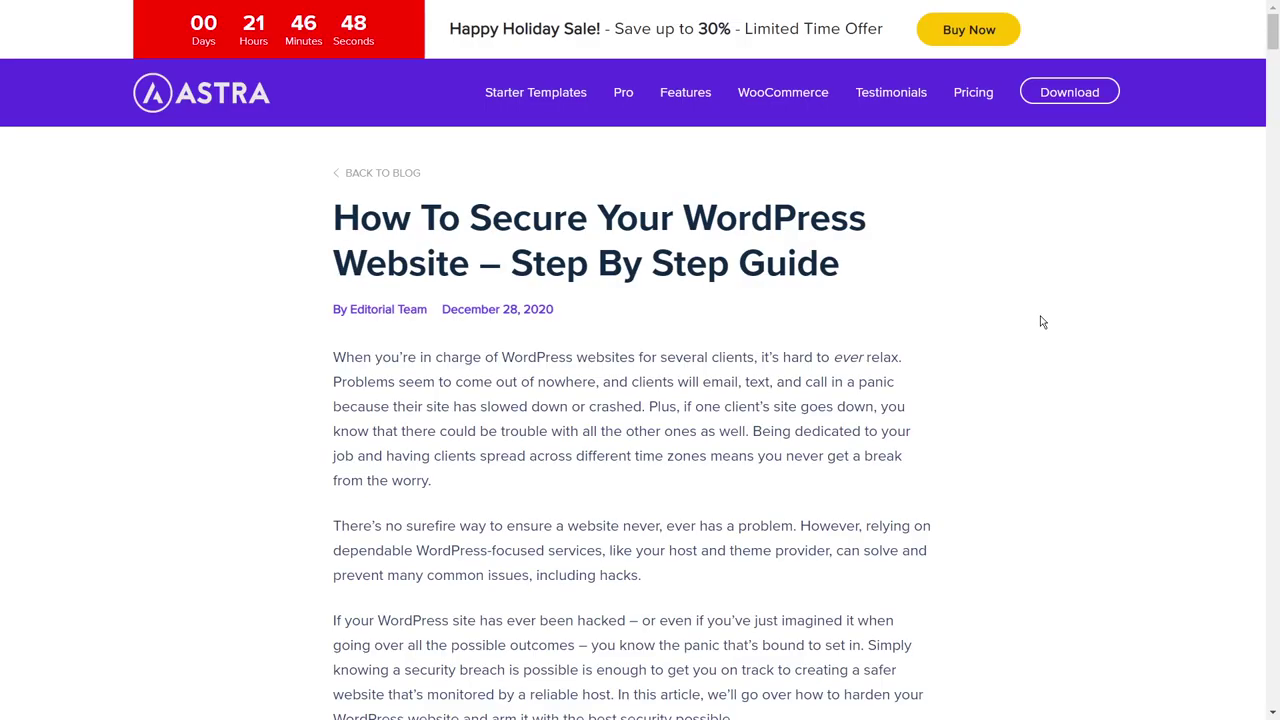
- Read the introduction of Astra's article "How To Secure Your WordPress Website – Step By Step Guide"
scroll(960, 314, "down", 1)
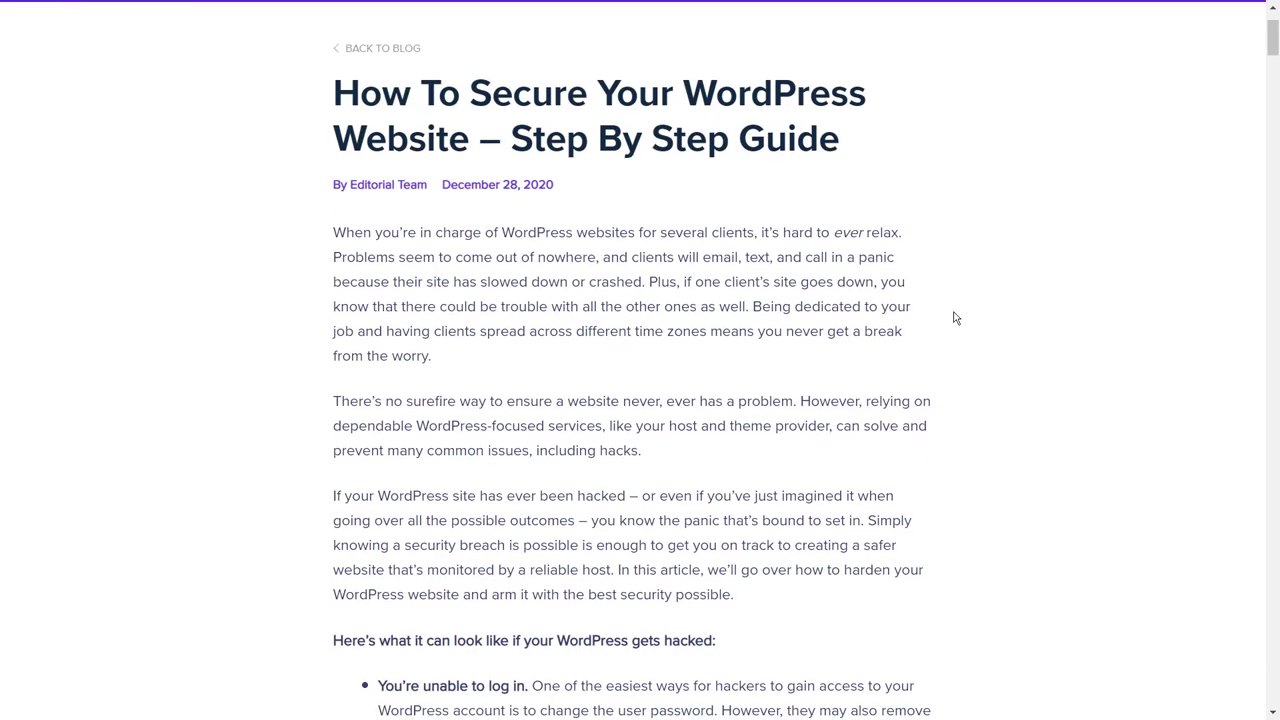